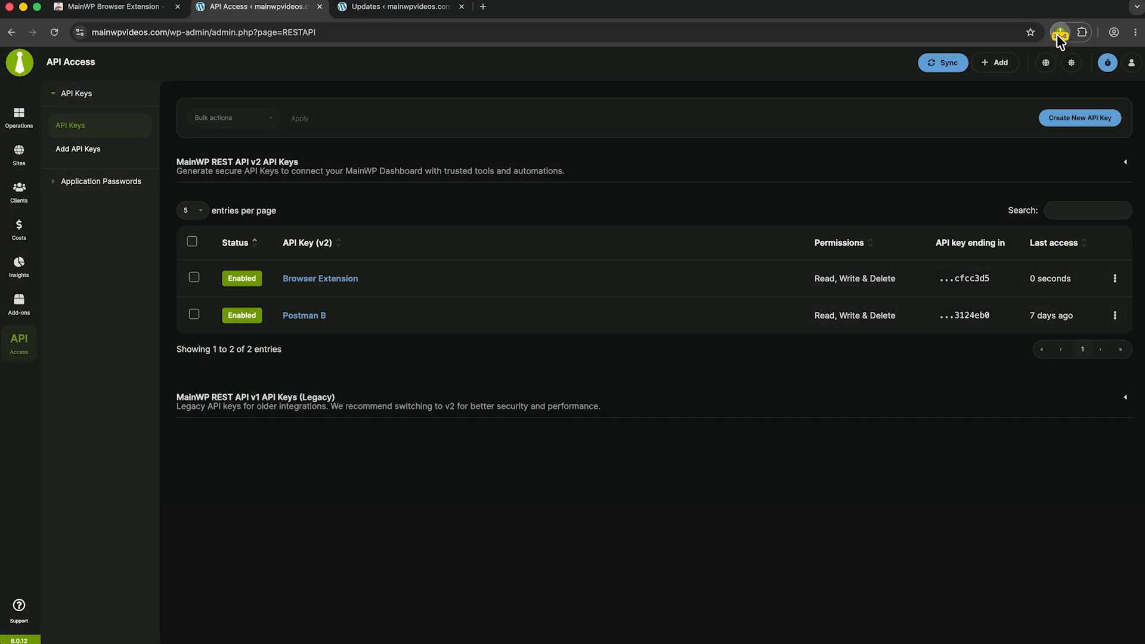
Open the MainWP browser extension and look through its dashboard overview
left_click(1056, 33)
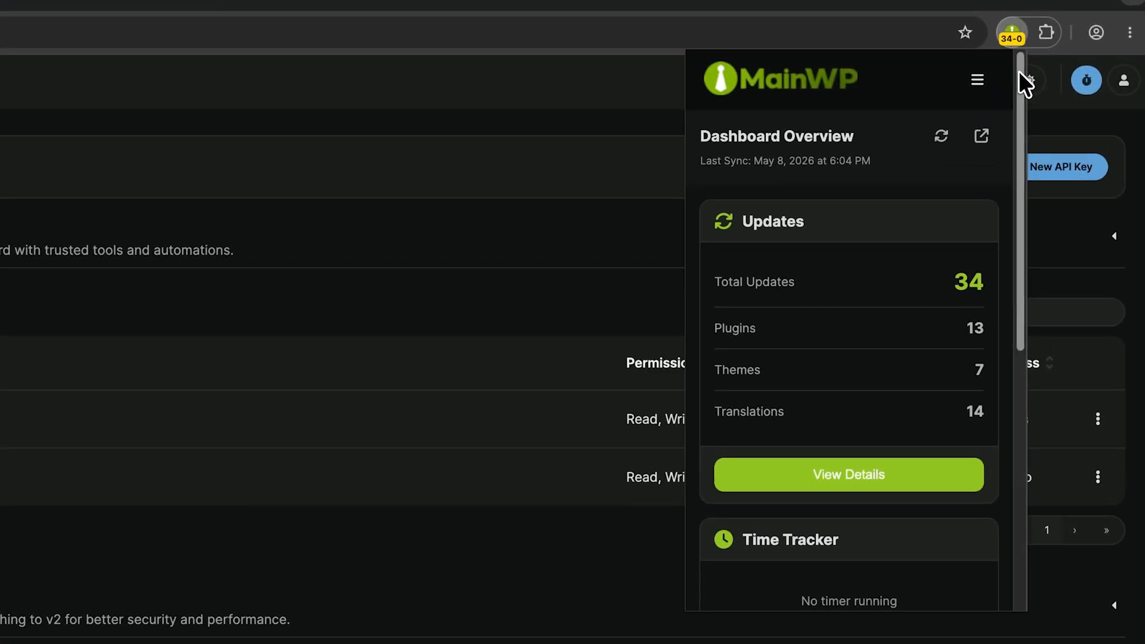
left_click_drag(1018, 70, 1018, 334)
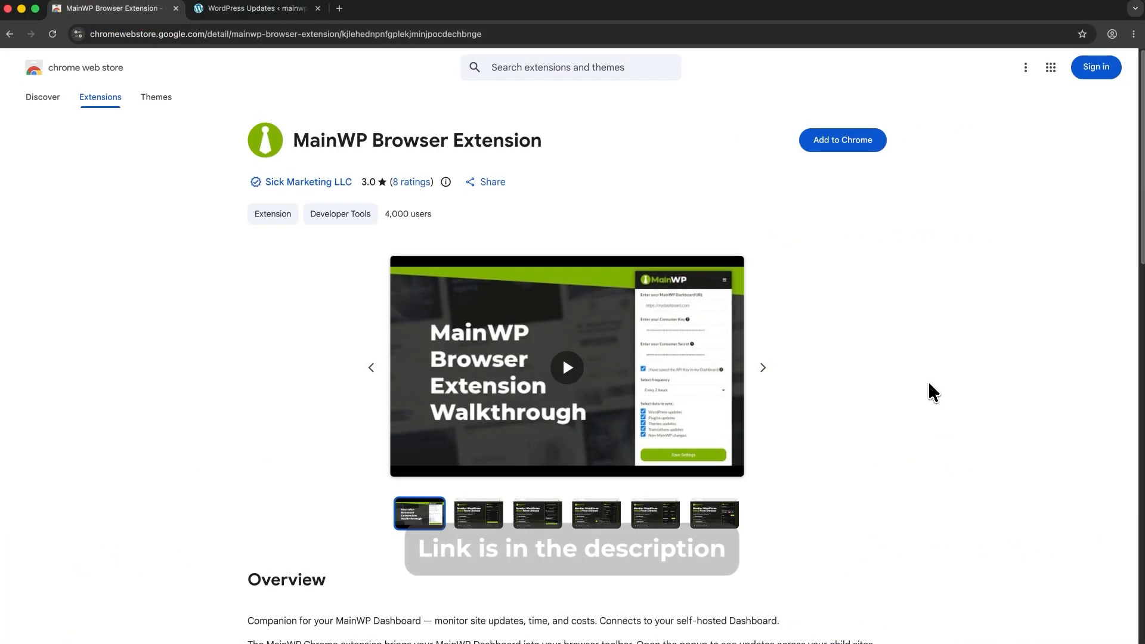
Install the MainWP Browser Extension from the Chrome Web Store and pin it to the browser toolbar
left_click(863, 148)
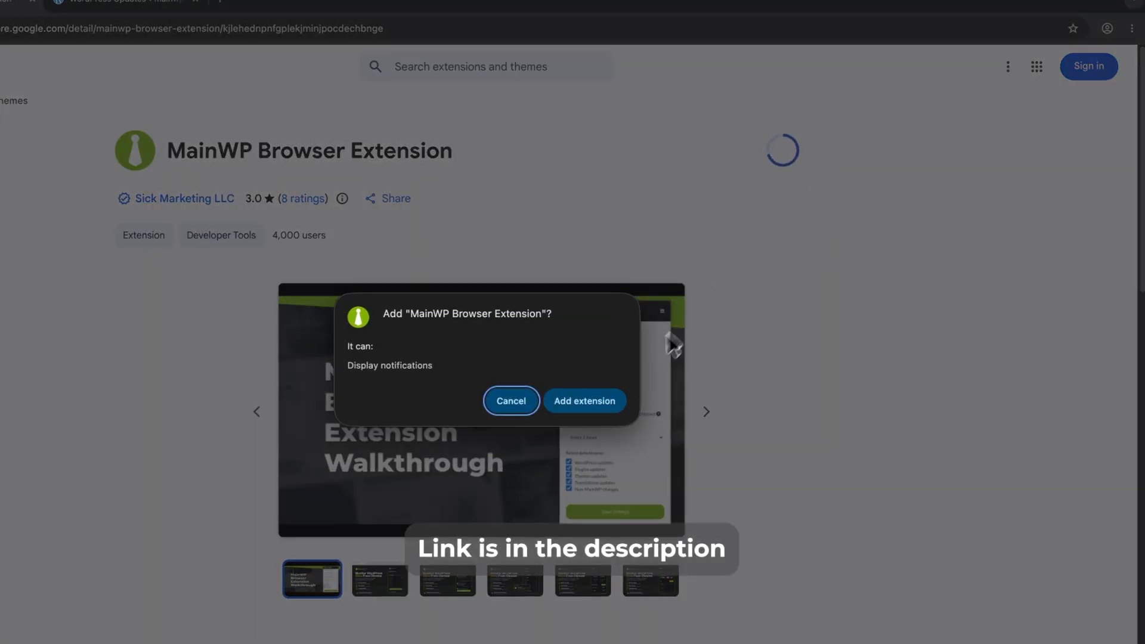
left_click(614, 401)
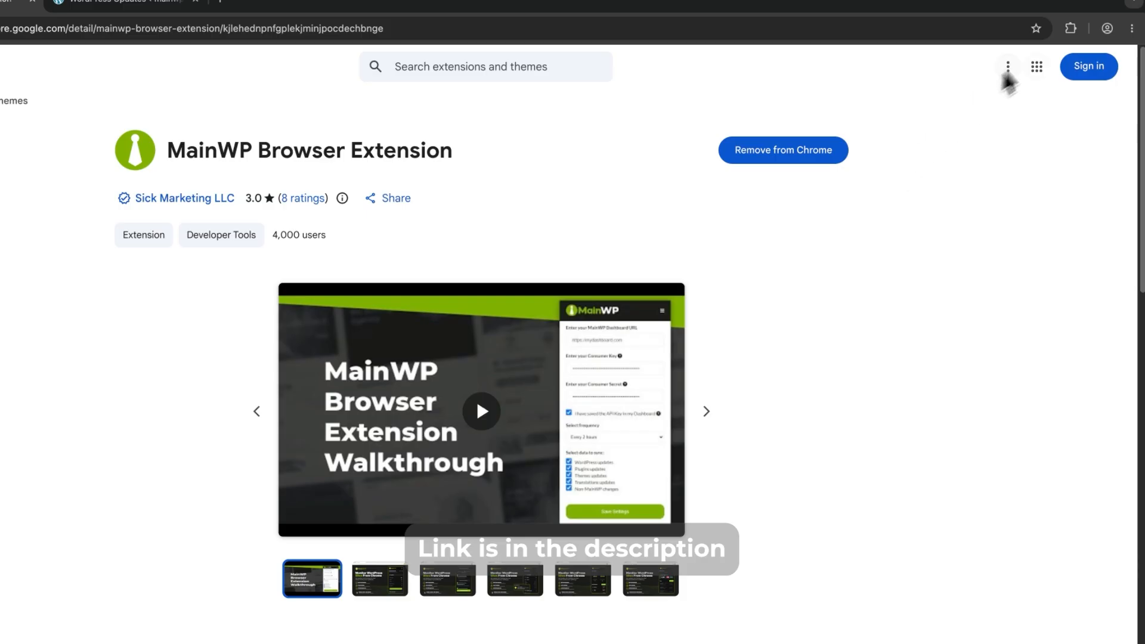
left_click(1070, 30)
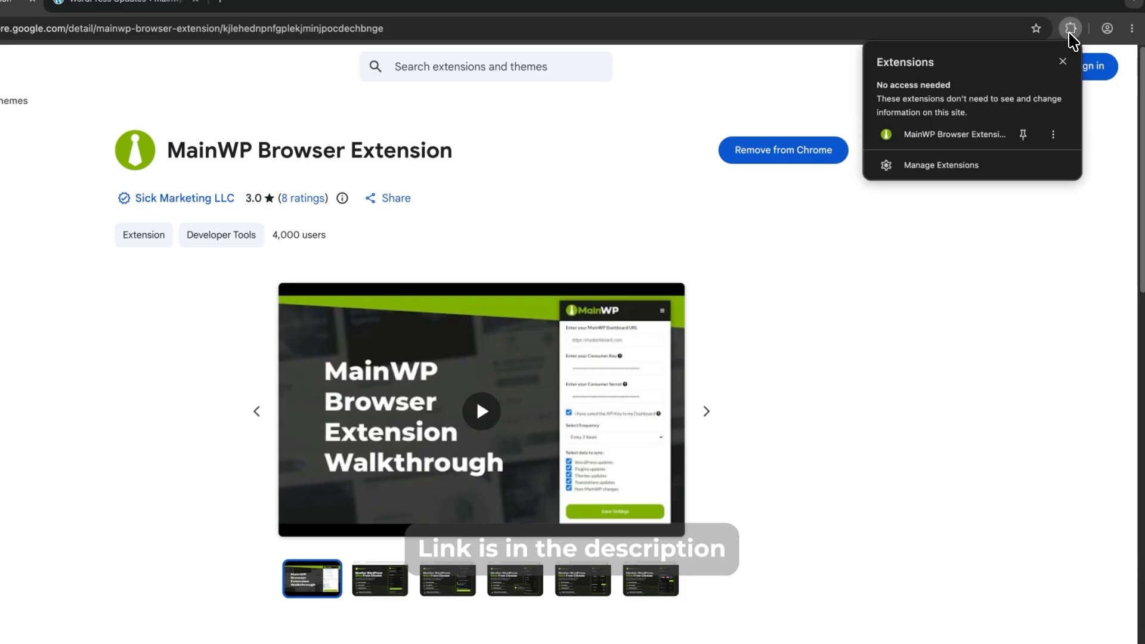
left_click(1024, 137)
left_click(1024, 213)
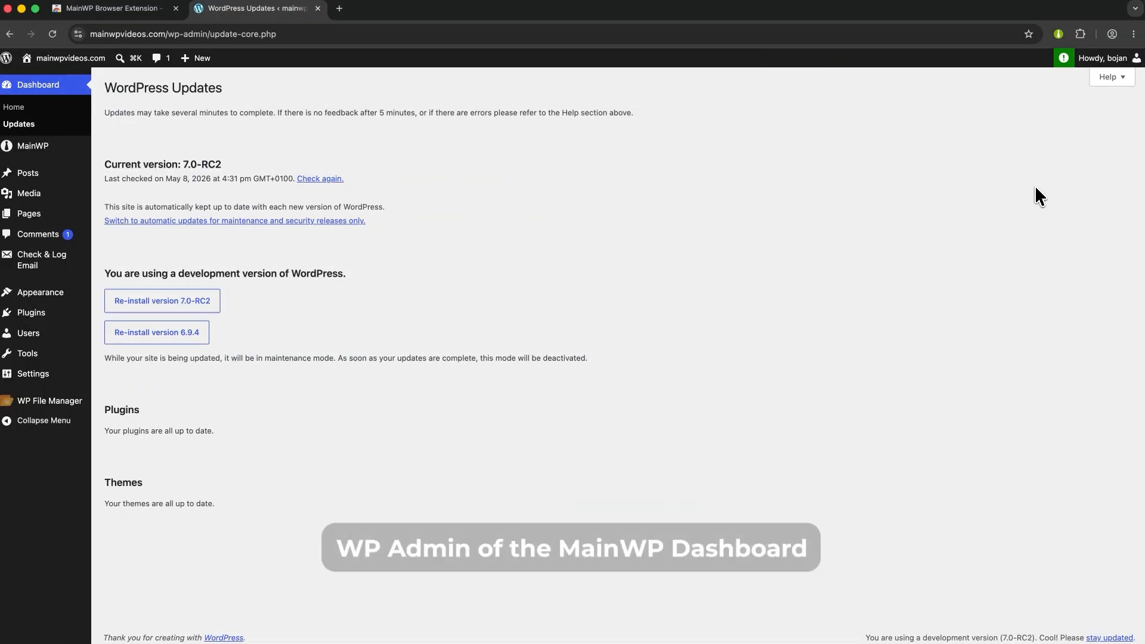
Open the Permalinks settings in the MainWP Dashboard's WordPress admin and check the selected permalink structure
mouse_move(60, 374)
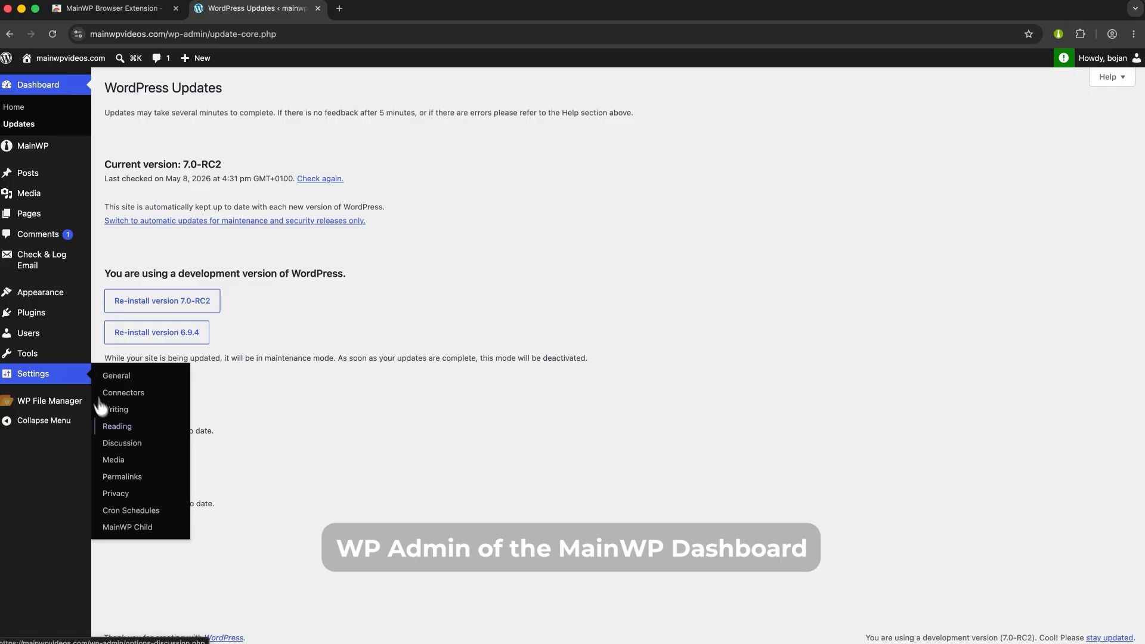
left_click(121, 476)
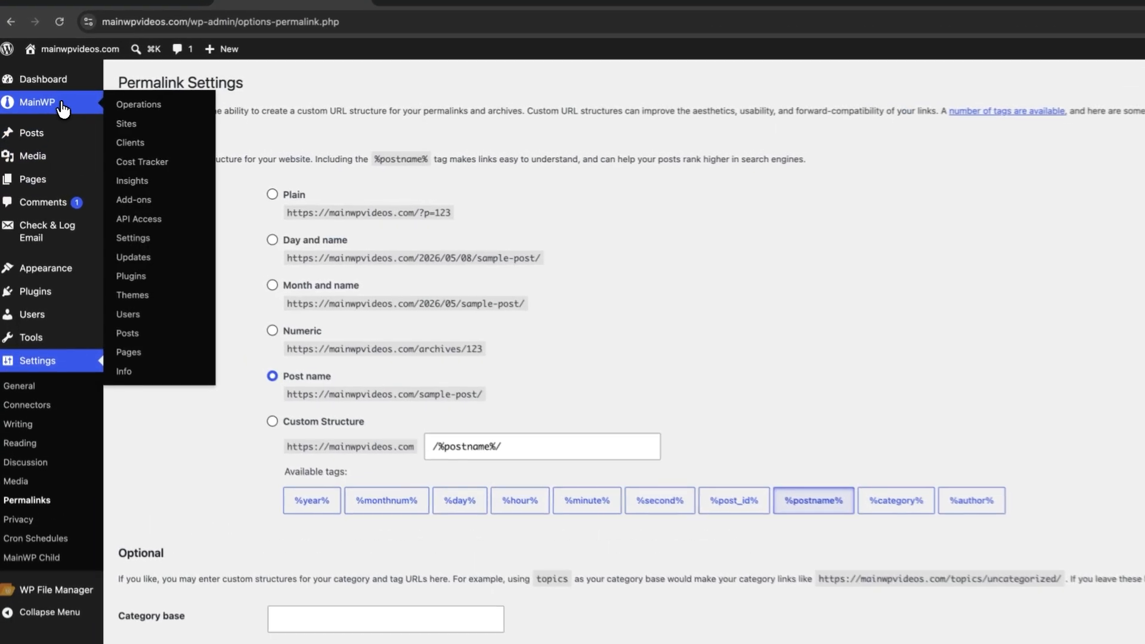
Start a new REST API key in MainWP's API Access and name it "Browser Extension"
left_click(62, 104)
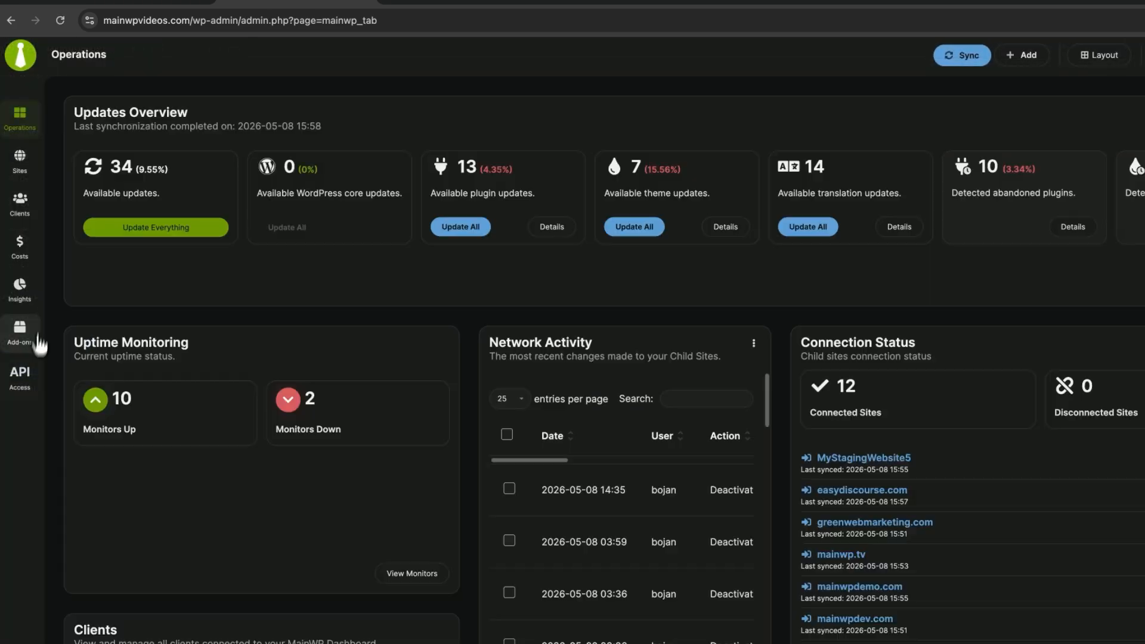
left_click(31, 379)
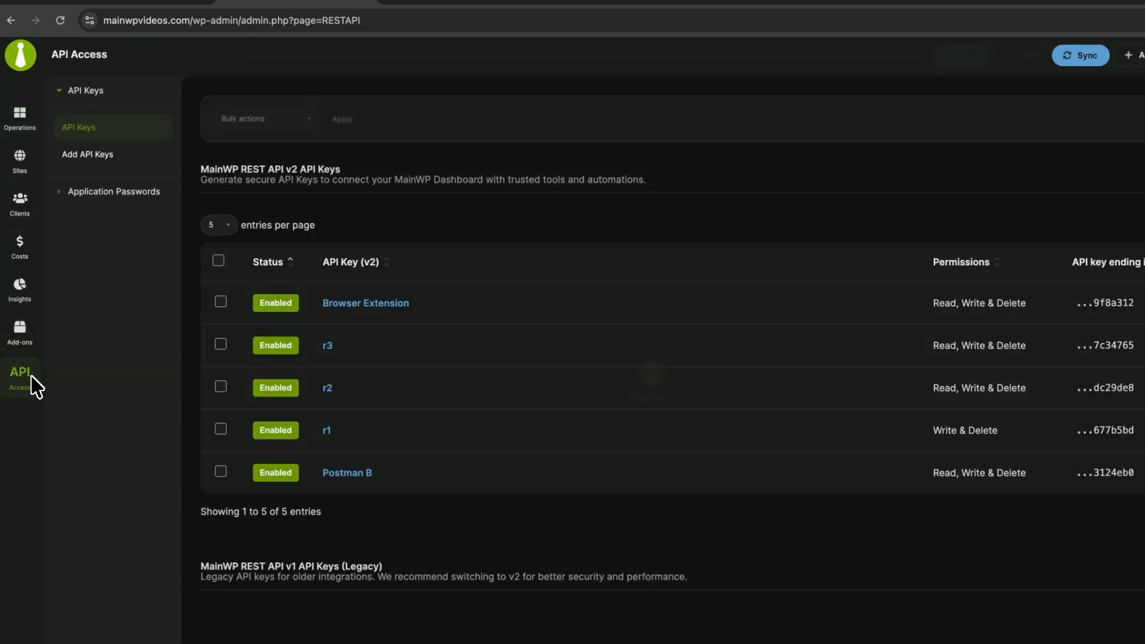
left_click(99, 161)
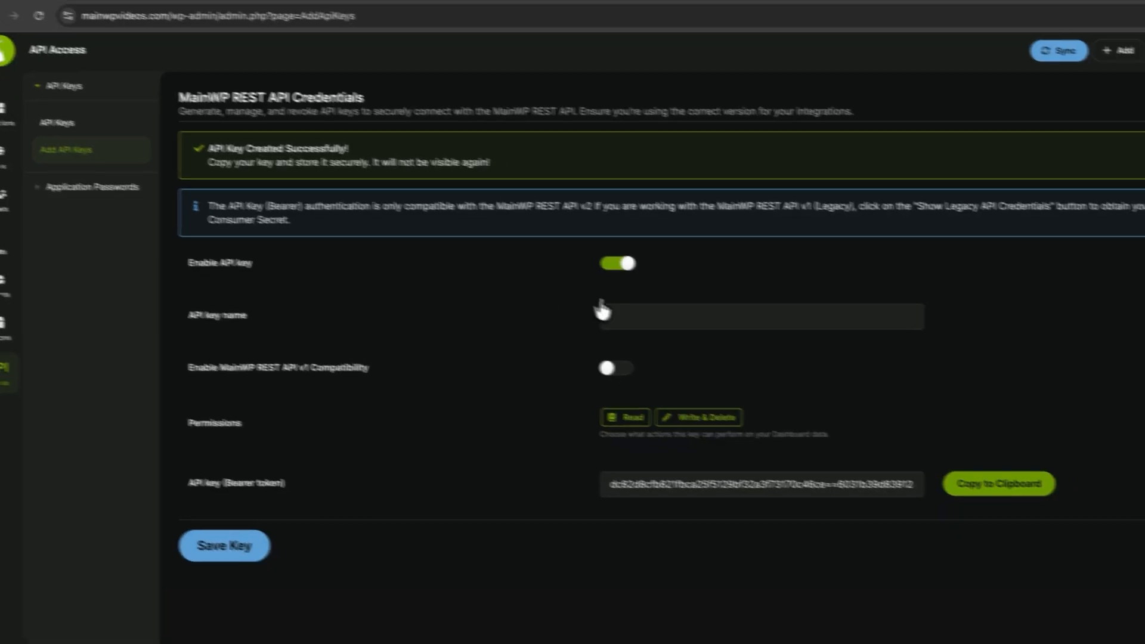
left_click(650, 318)
type("Browser Extension")
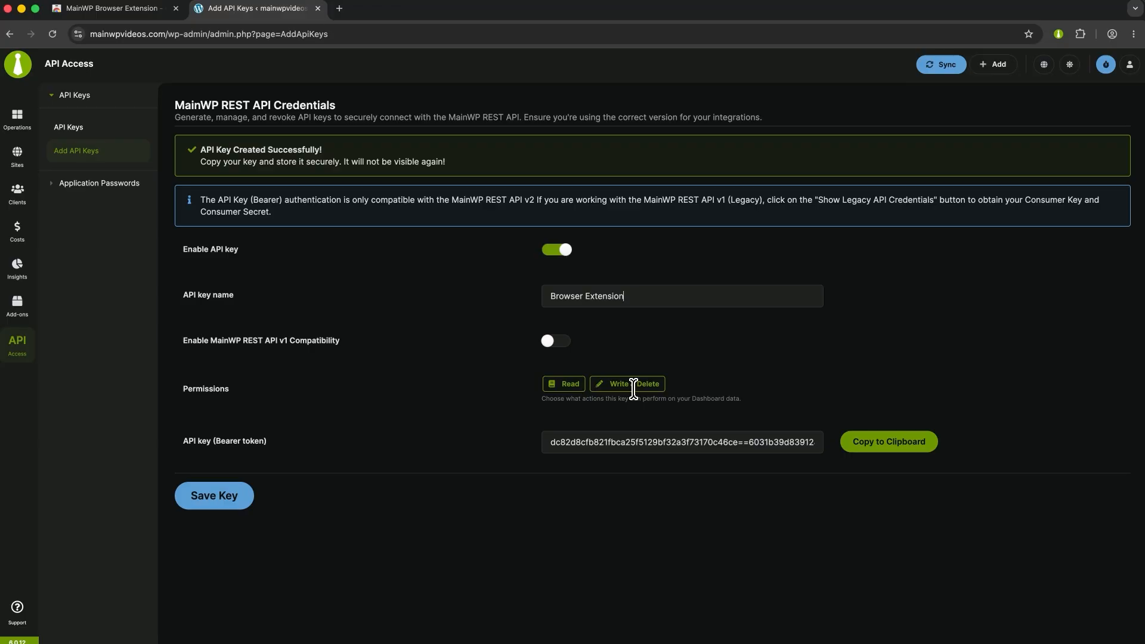
Copy the generated API key (Bearer token) to the clipboard and save the new key
left_click(870, 444)
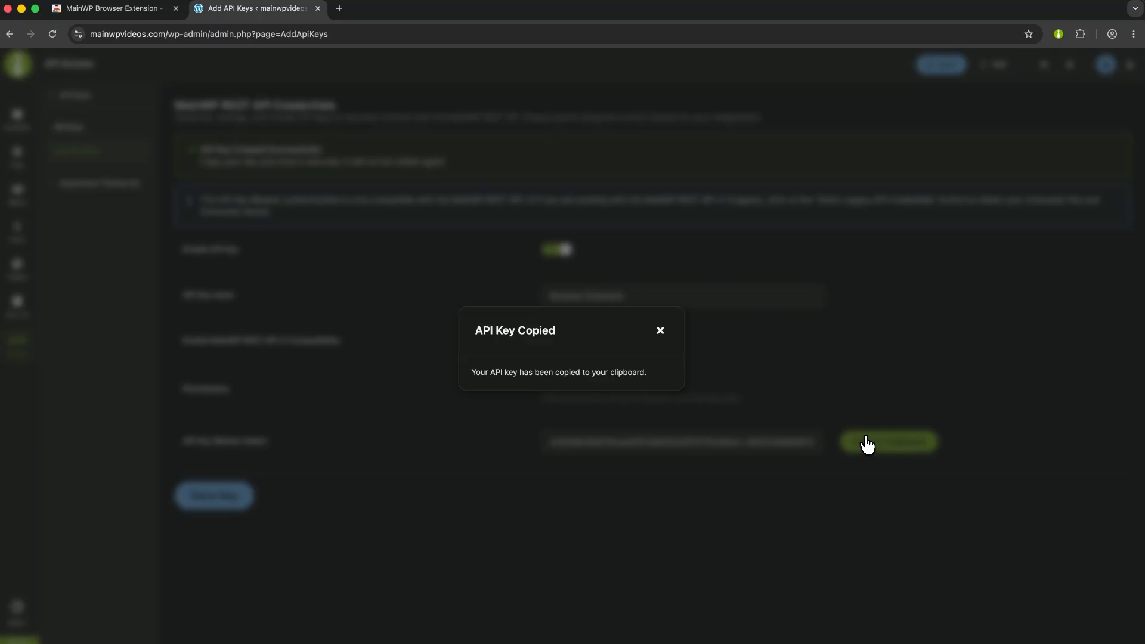
left_click(660, 330)
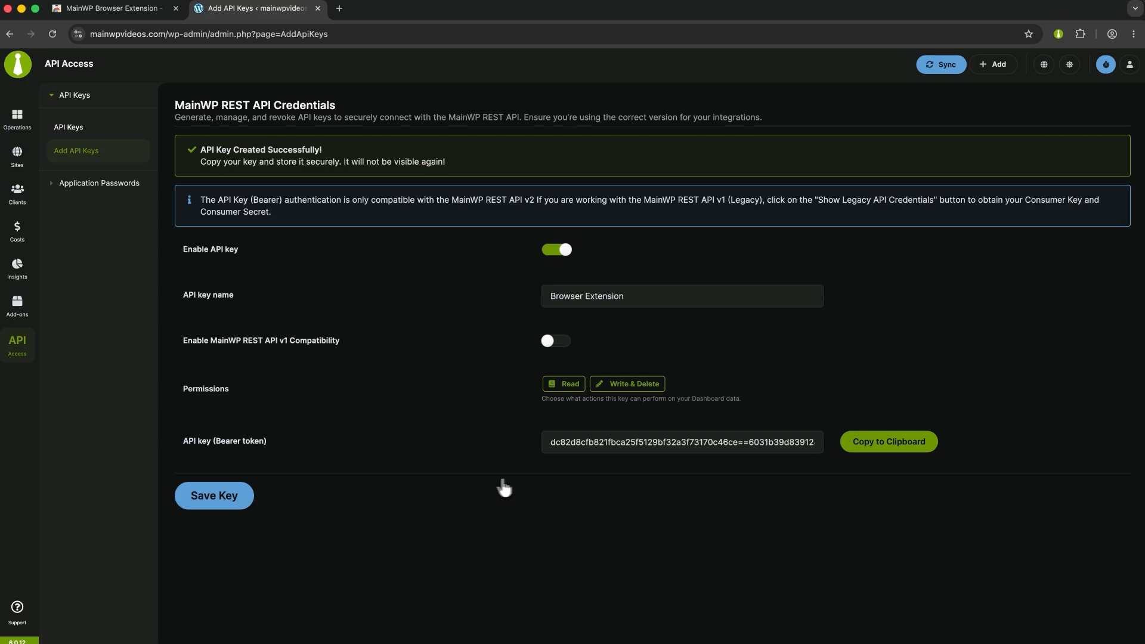
left_click(250, 501)
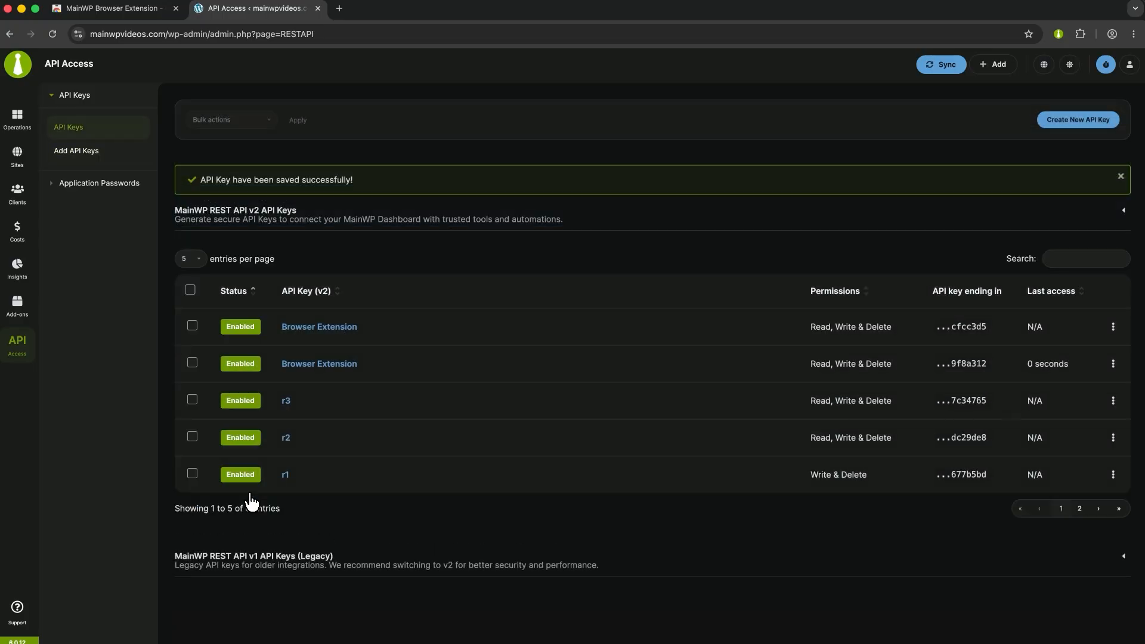
left_click(1057, 34)
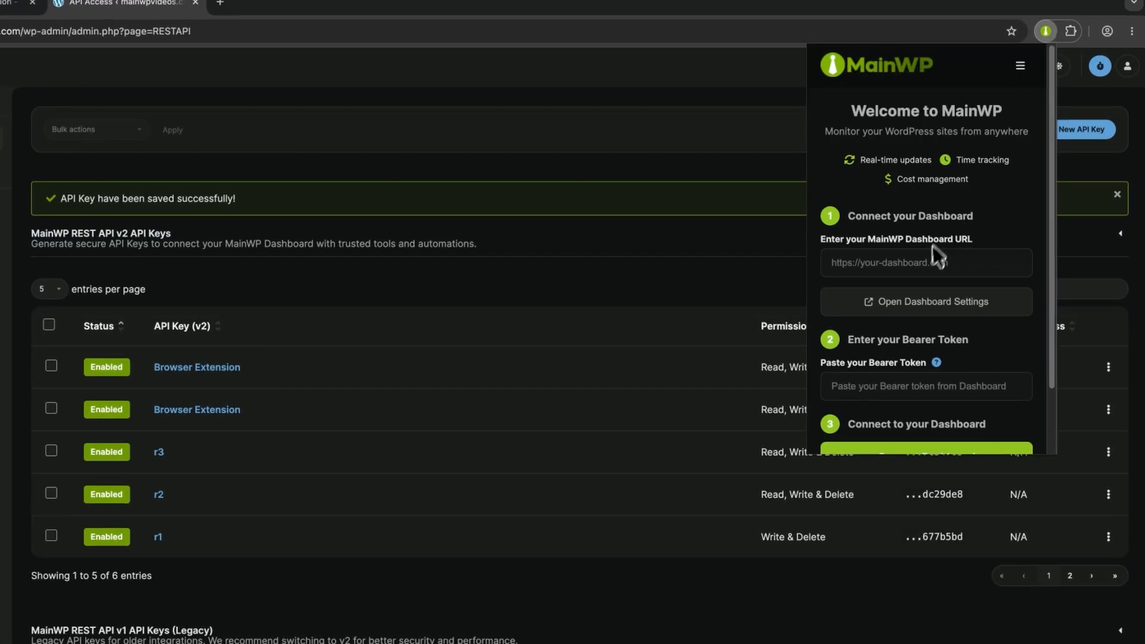
left_click(923, 263)
type("https://mainwpvideos.com")
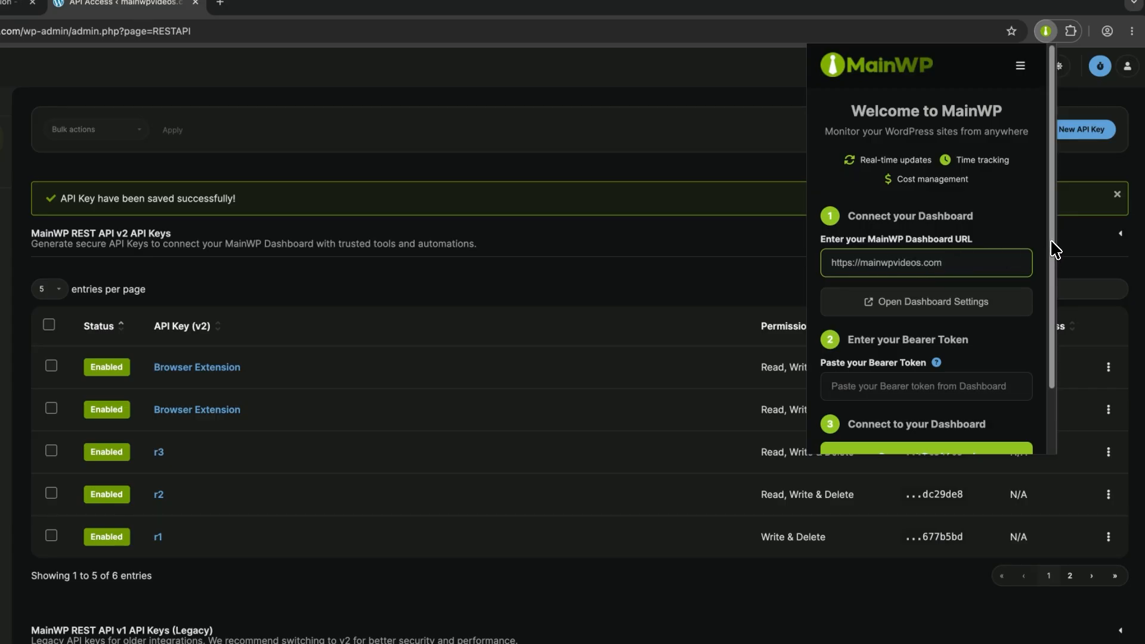
Paste the bearer token into the extension, connect it to the dashboard, and allow the requested site permission
scroll(1055, 257, "down", 1)
scroll(1054, 280, "down", 2)
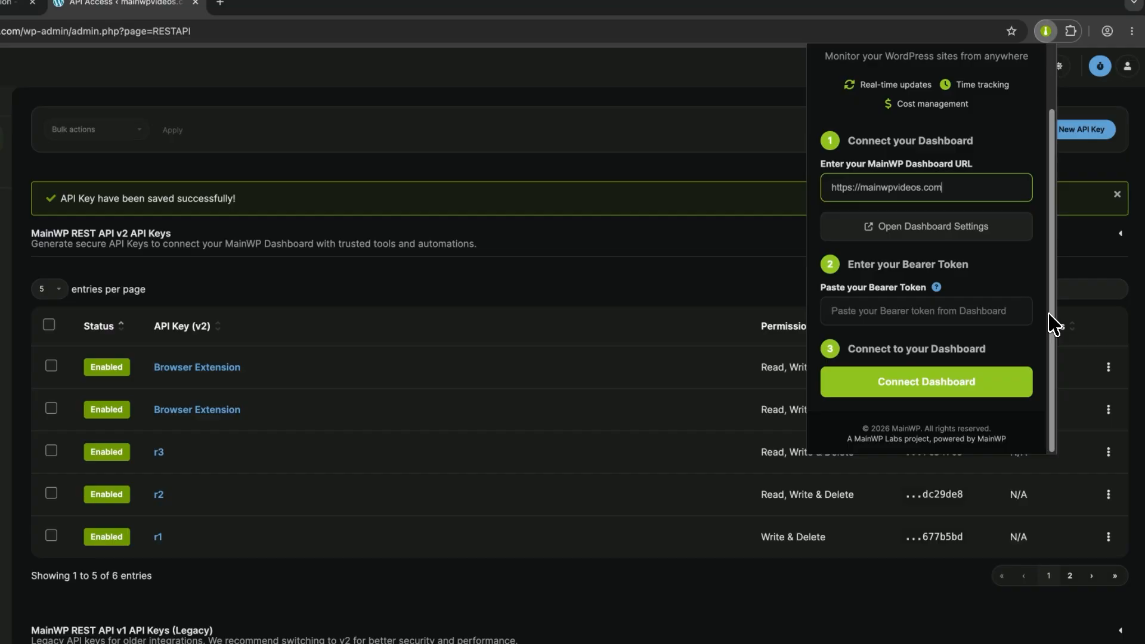
left_click(986, 311)
key("ctrl+v")
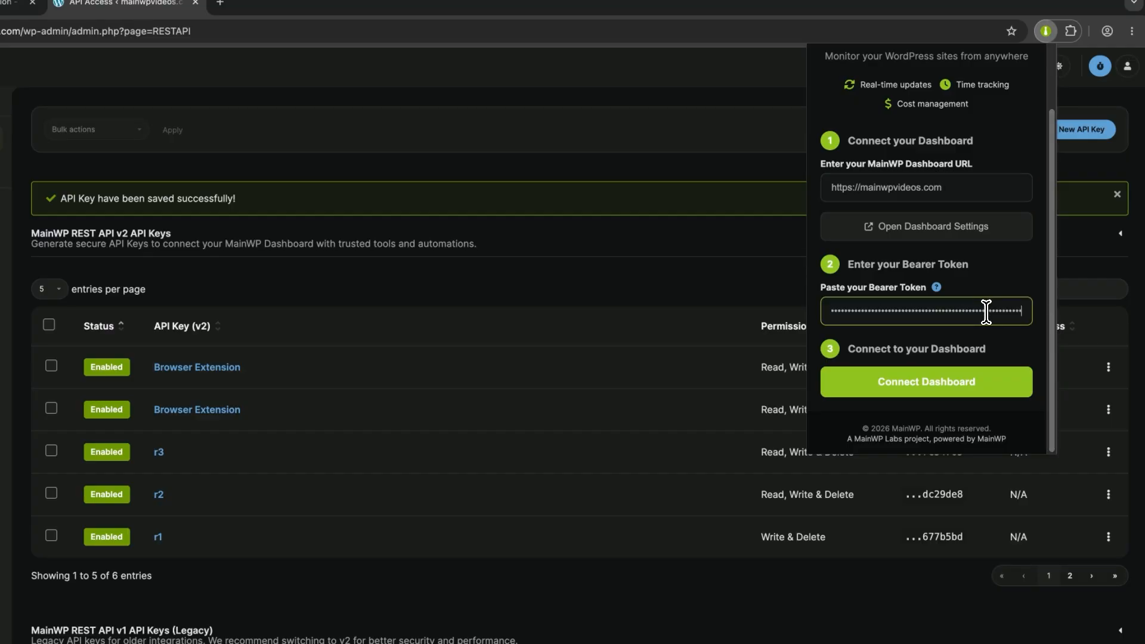
left_click(954, 385)
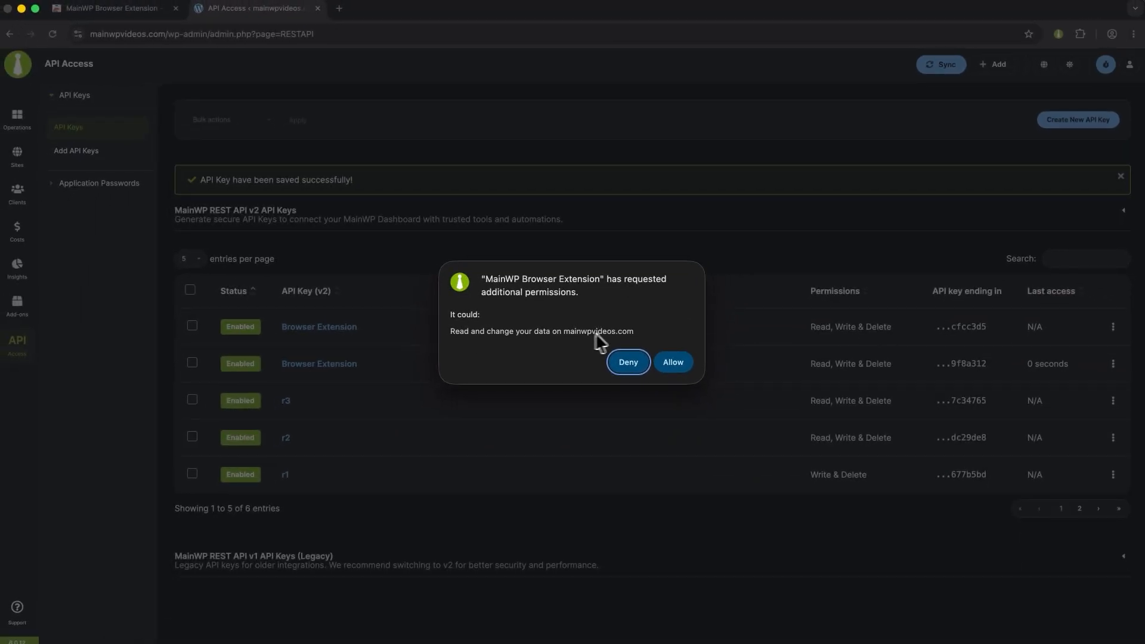
left_click(674, 364)
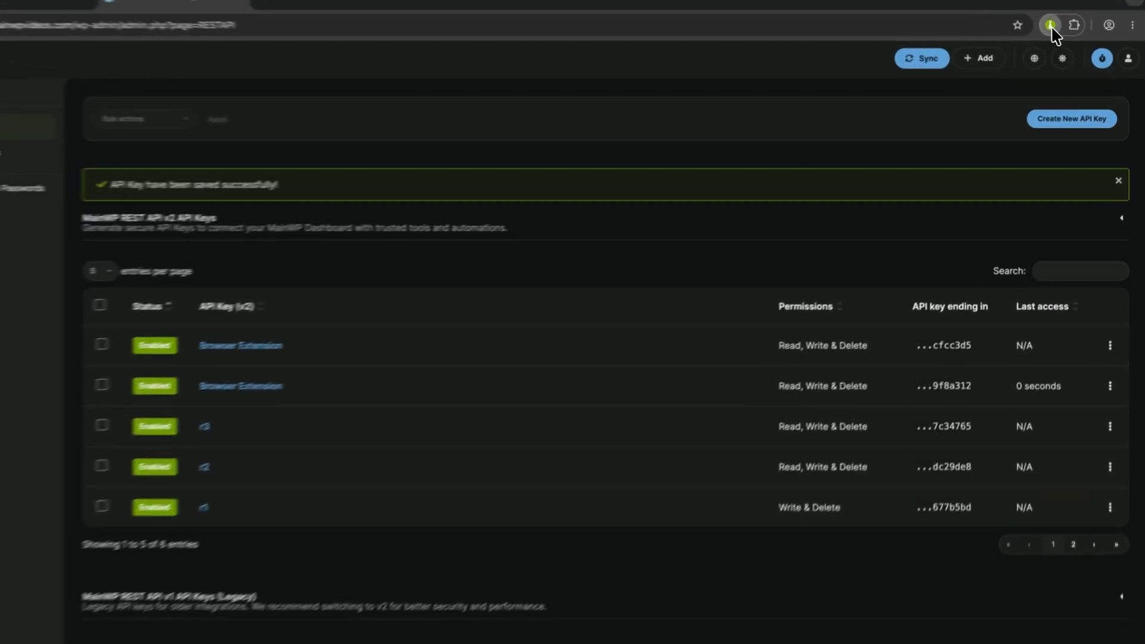
Review the extension's monitoring options, keep update checks at Every hour and the theme at System (Auto), and start monitoring
left_click(1051, 26)
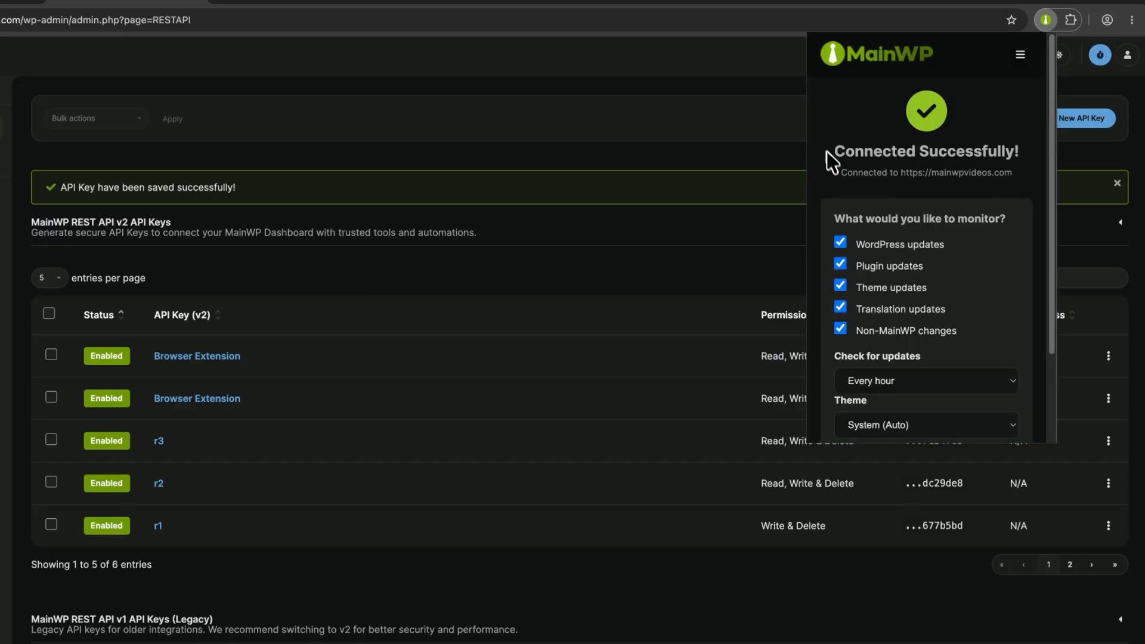
scroll(1057, 154, "down", 2)
scroll(1057, 154, "down", 3)
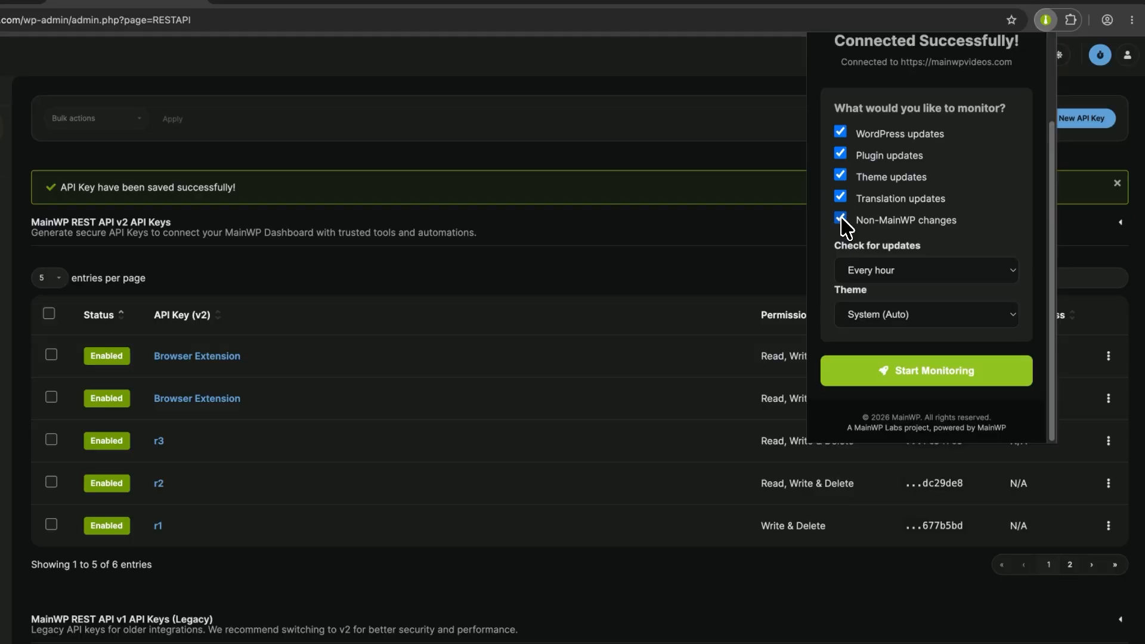
left_click(880, 270)
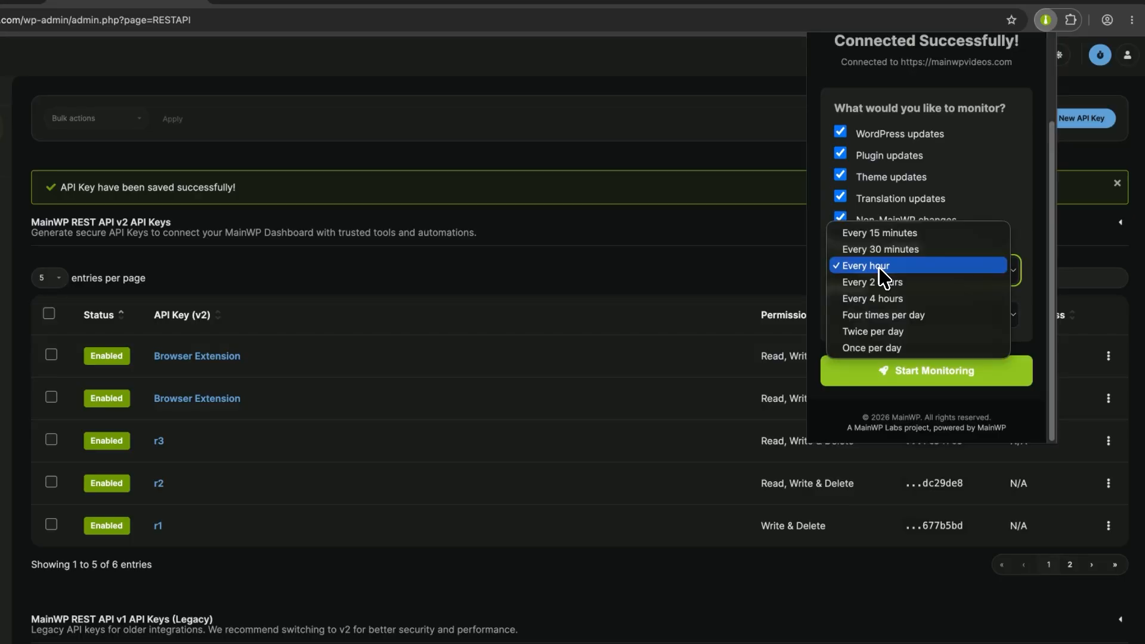
left_click(1038, 277)
left_click(953, 311)
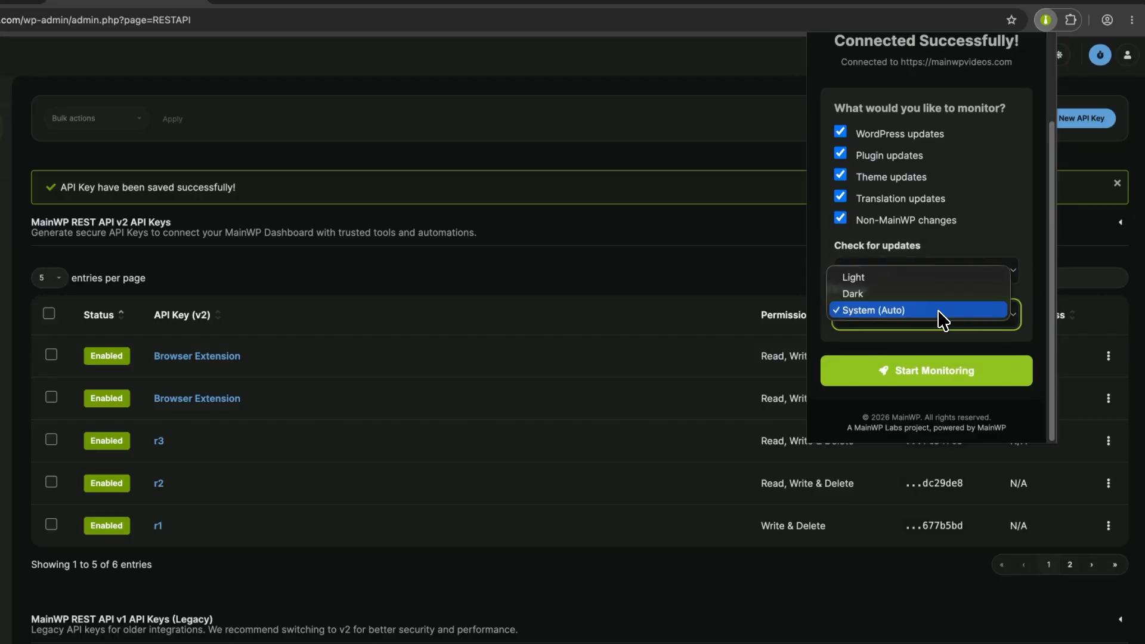
left_click(1037, 322)
left_click(952, 373)
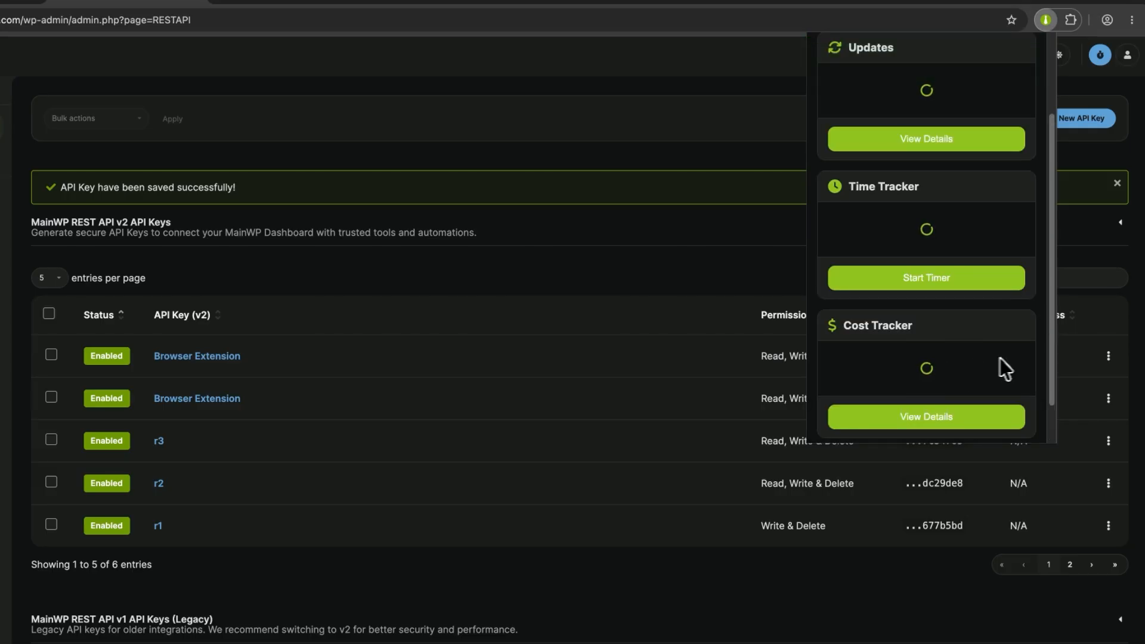
Open the pending updates details in the extension and examine the list of theme updates
left_click_drag(1050, 362, 1045, 276)
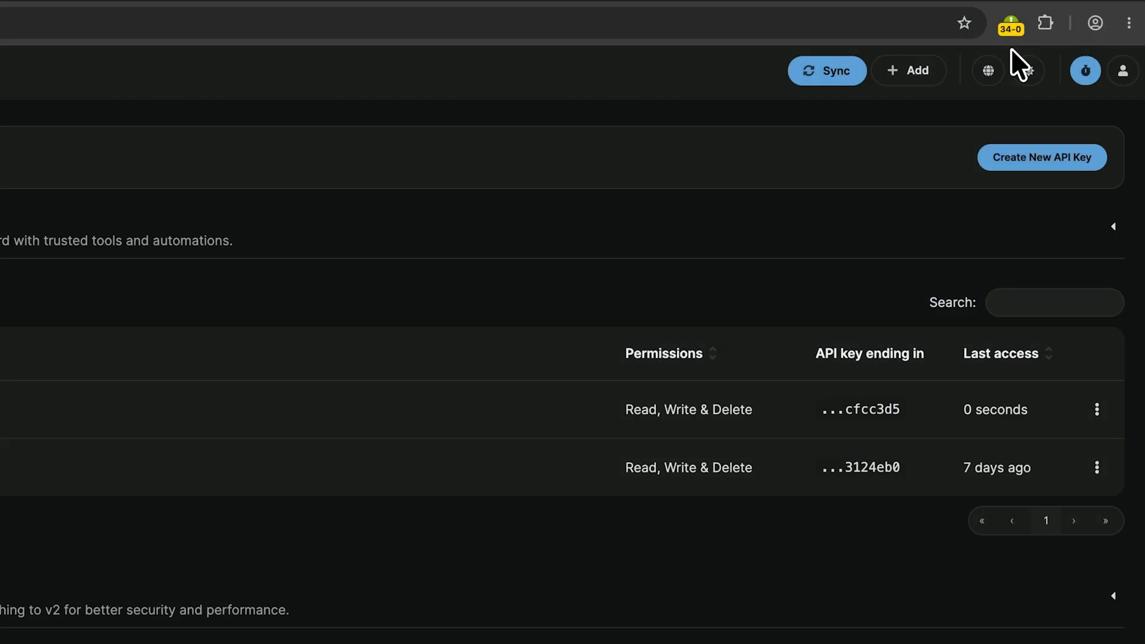
left_click(1016, 29)
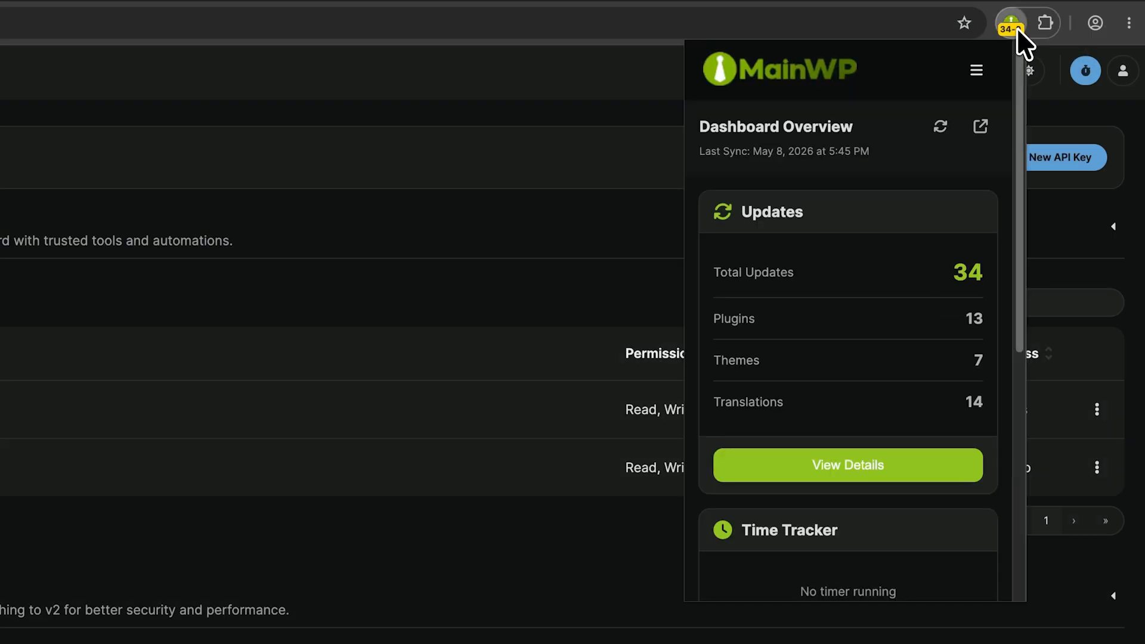
left_click(834, 467)
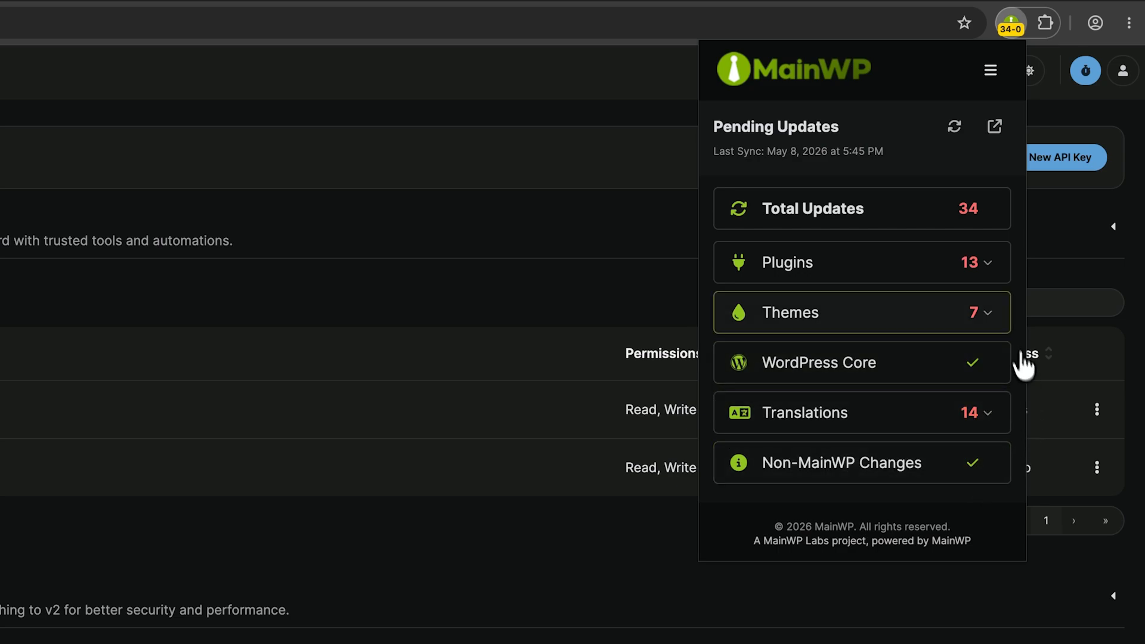
left_click(987, 314)
scroll(1017, 306, "down", 2)
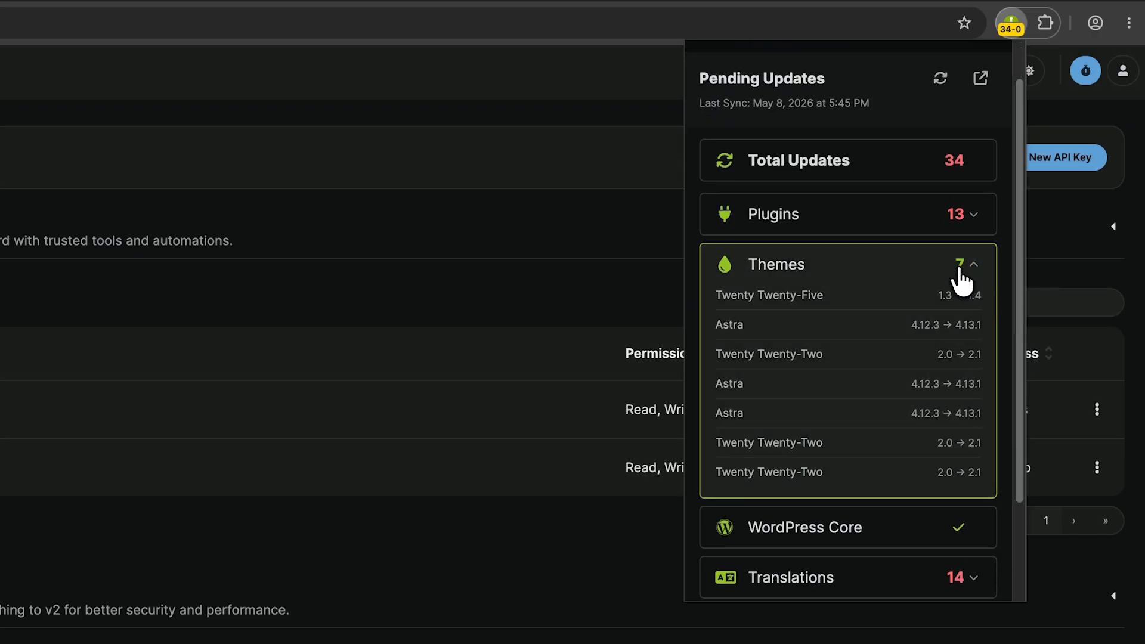
left_click(959, 268)
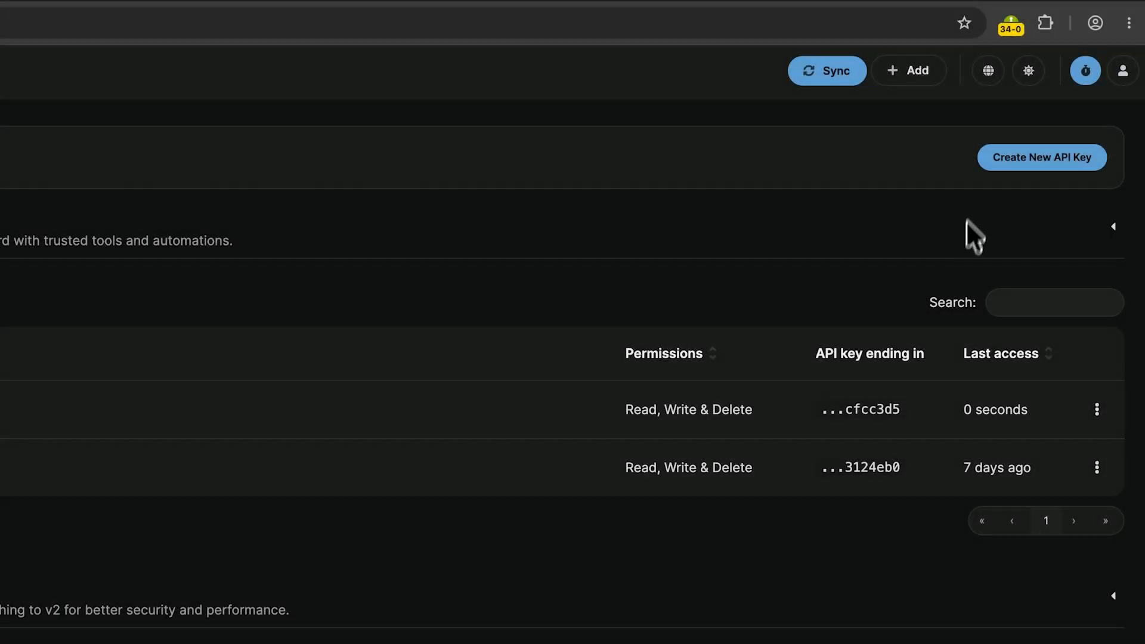
Reopen the extension, return to its dashboard overview, and open the Time Tracker
left_click(1011, 24)
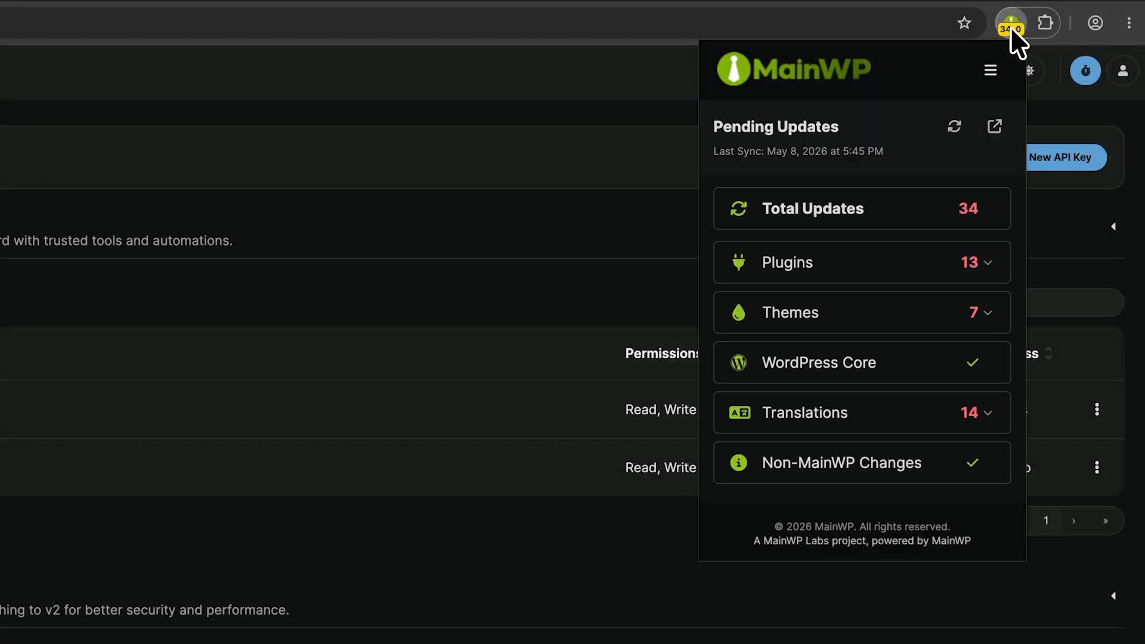
left_click(866, 63)
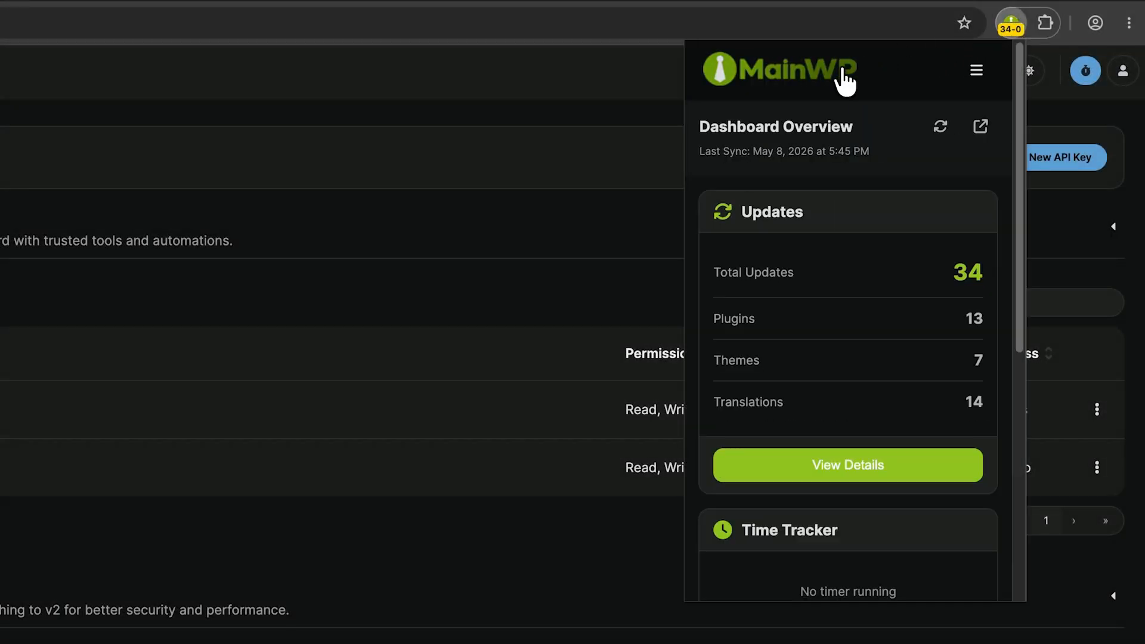
left_click_drag(1016, 123, 1025, 284)
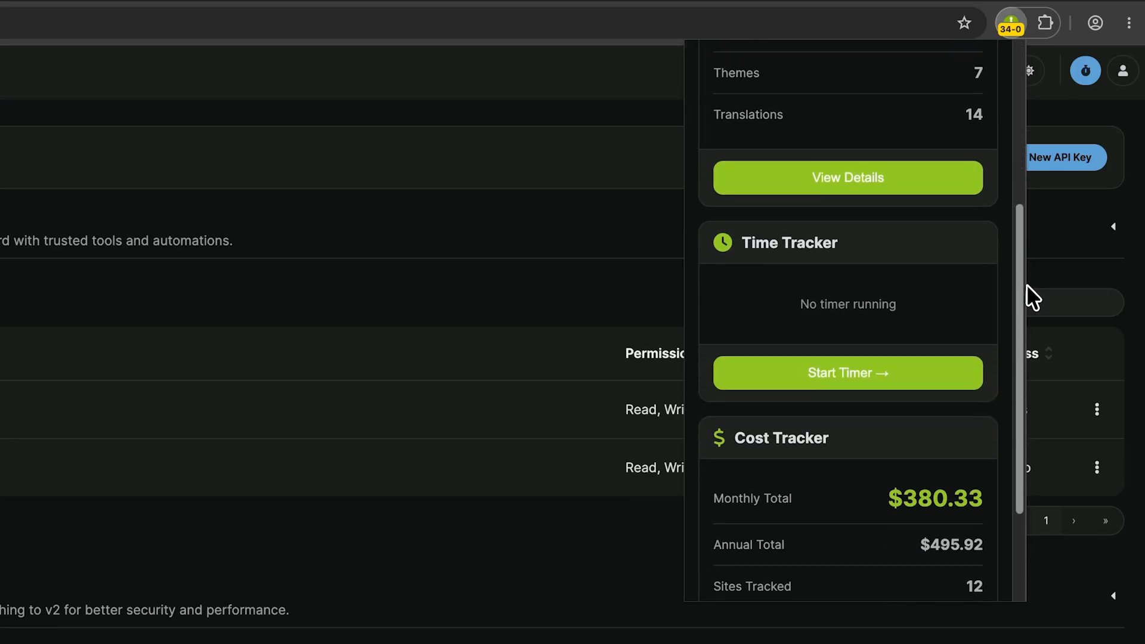
left_click(853, 376)
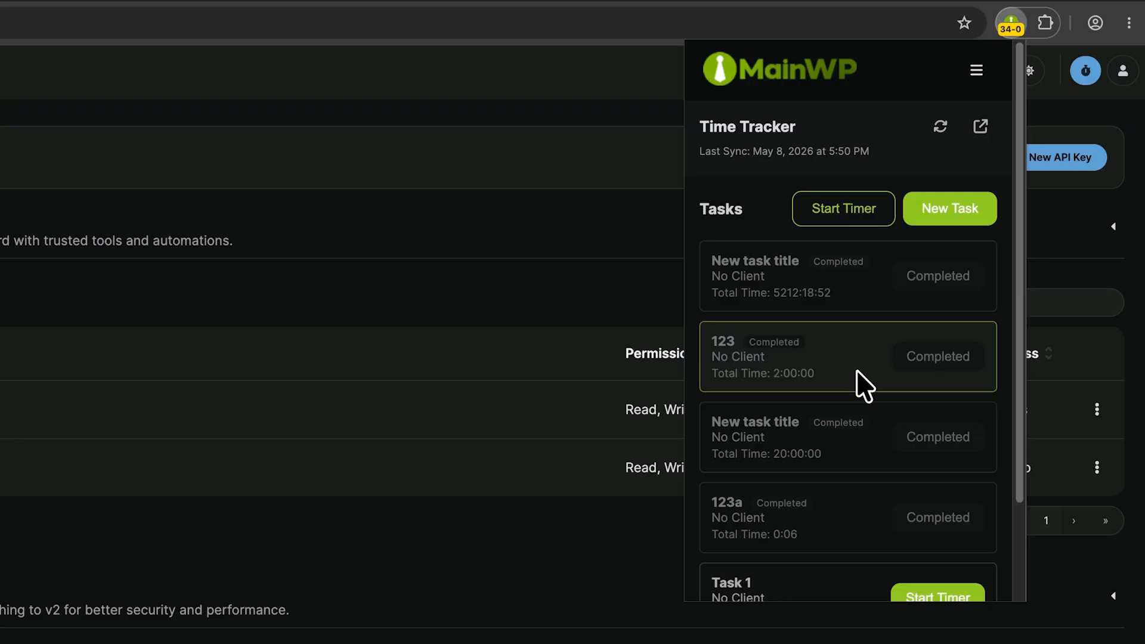
Open the form for creating a new task, review its client, sites and bucket fields, and cancel it
left_click(957, 227)
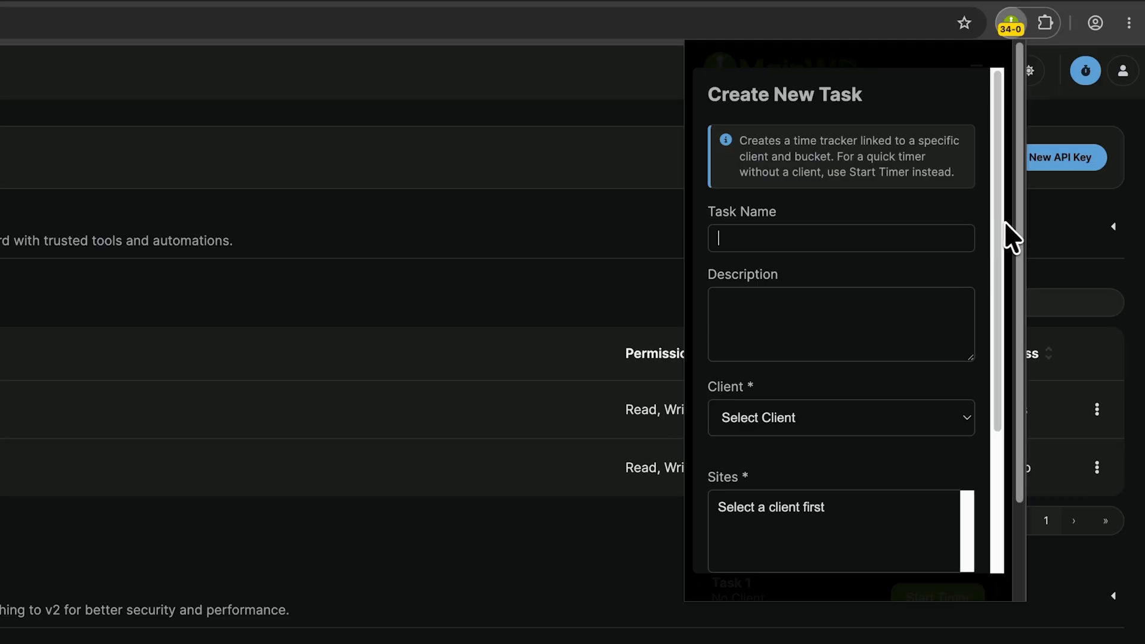
left_click_drag(1000, 224, 1006, 389)
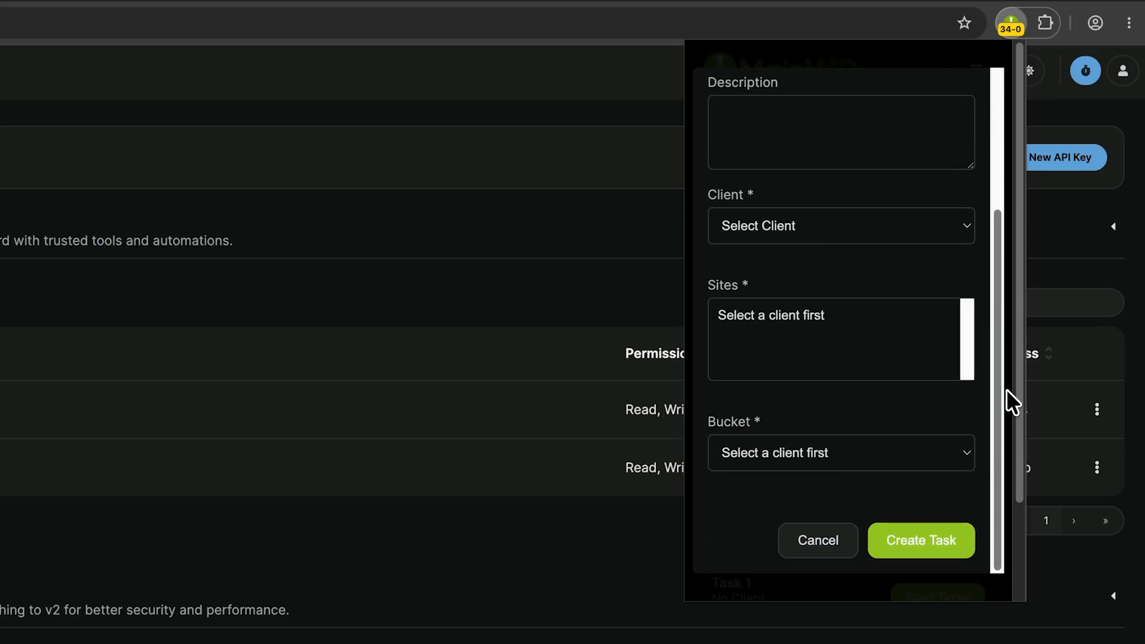
left_click(833, 542)
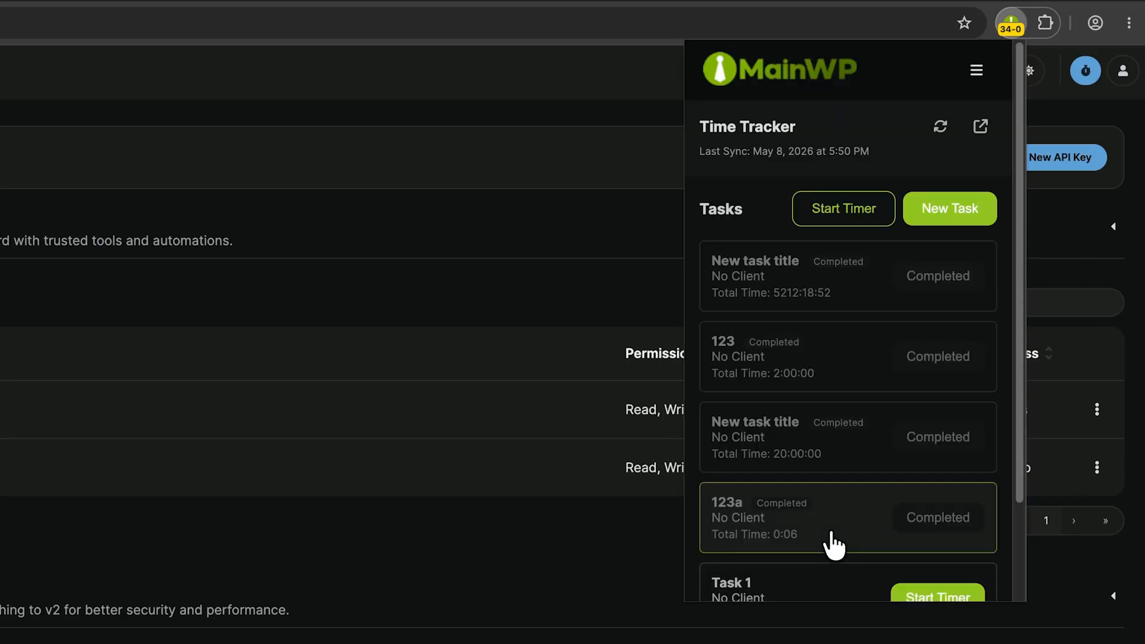
Start a local timer with no task name, client or bucket, pause it, and stop it
left_click(854, 218)
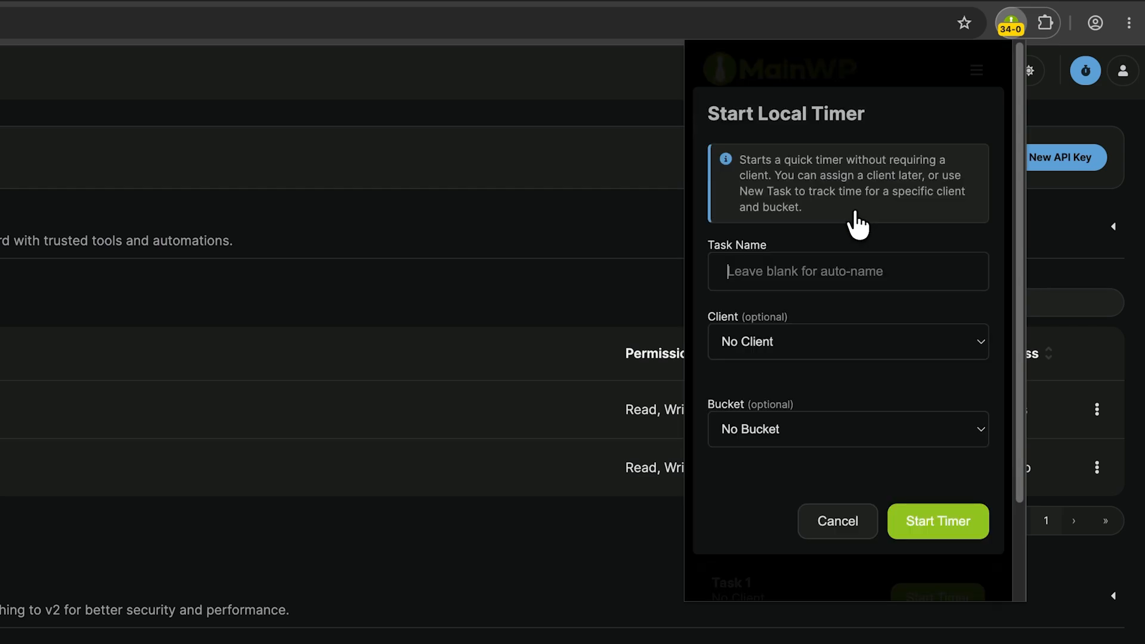
left_click(925, 521)
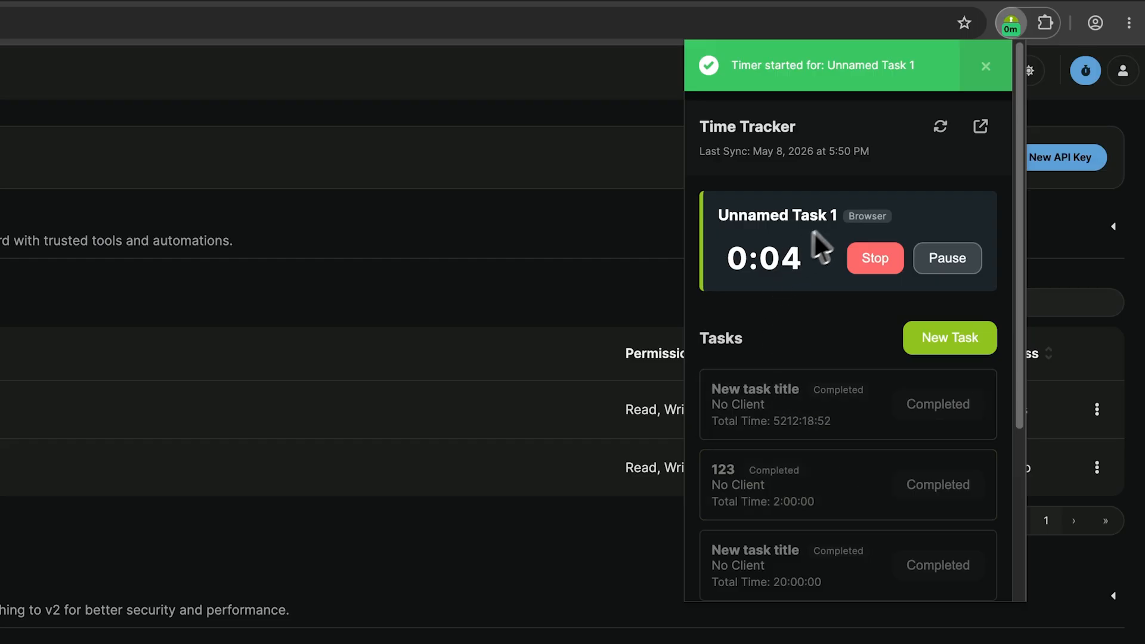
left_click(943, 262)
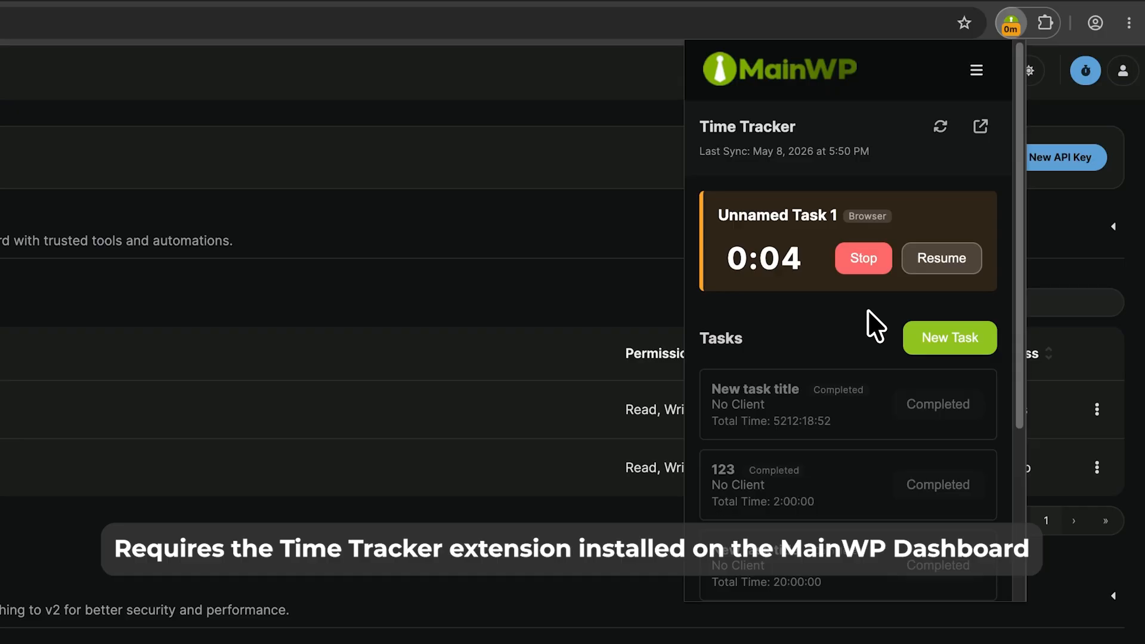
left_click(863, 259)
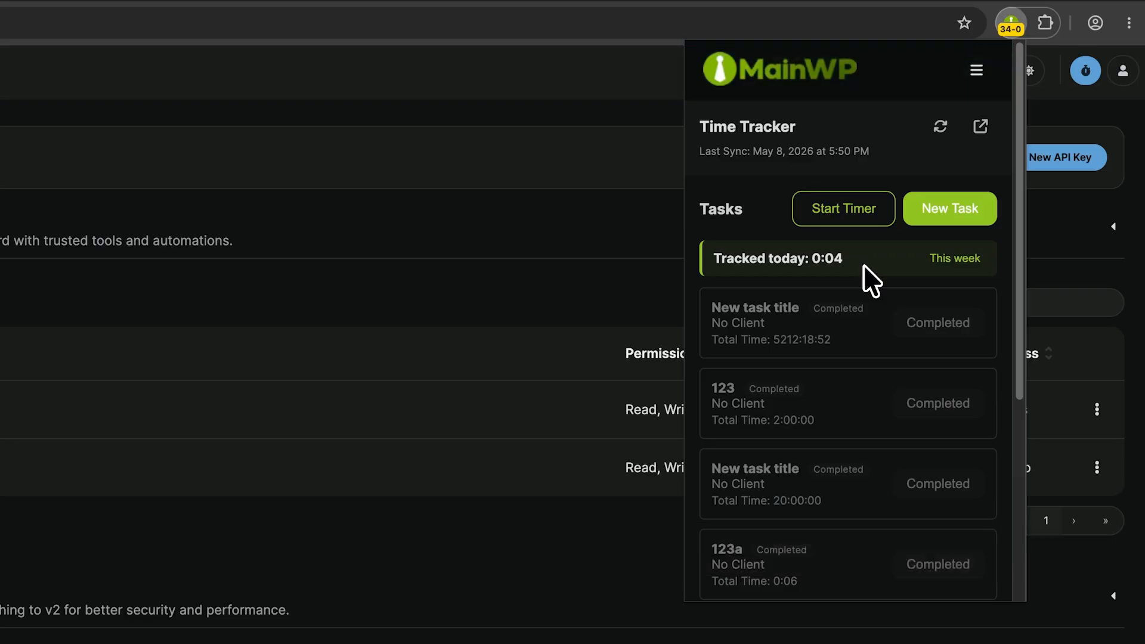
Return to the dashboard overview, open the Cost Tracker details, and examine the totals, cost breakdown and license expiration alerts
left_click(825, 82)
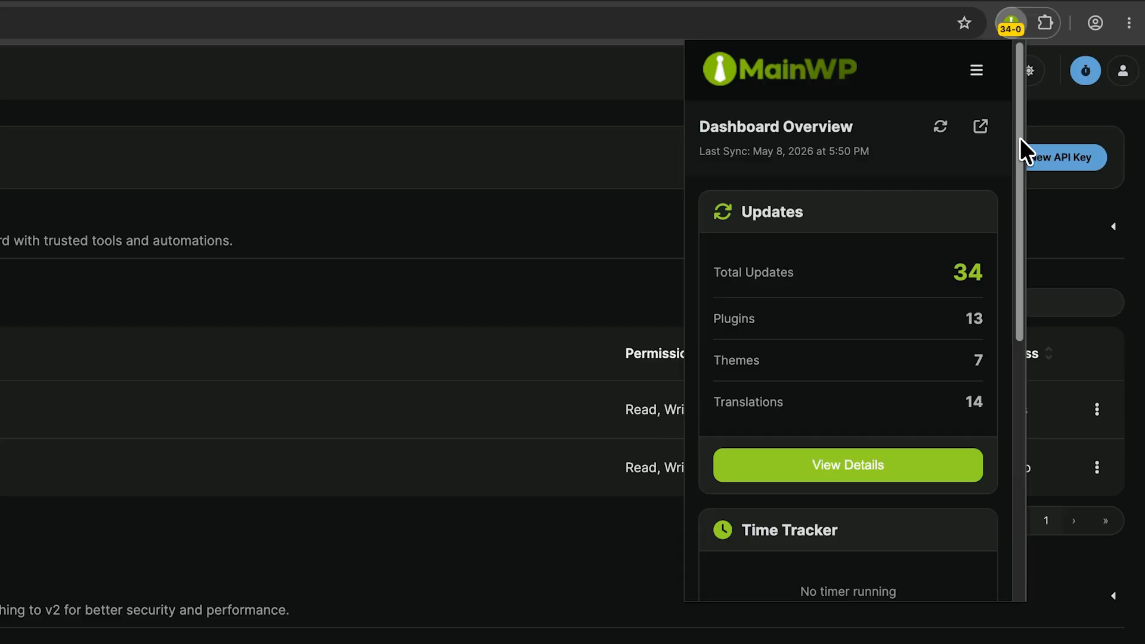
left_click_drag(1019, 138, 1025, 395)
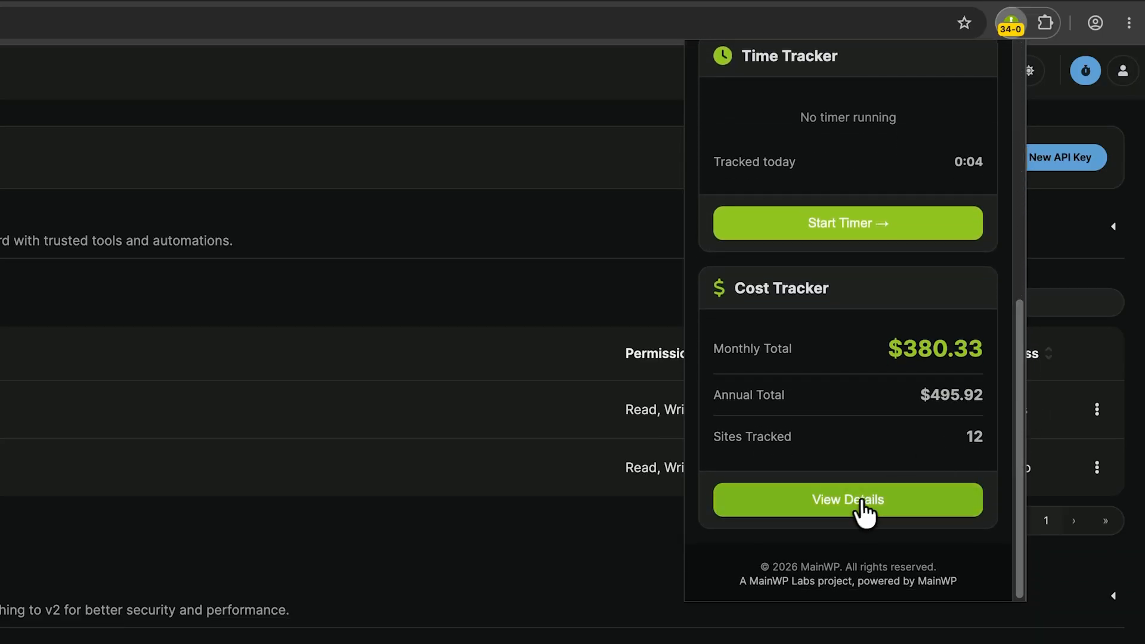
left_click(797, 503)
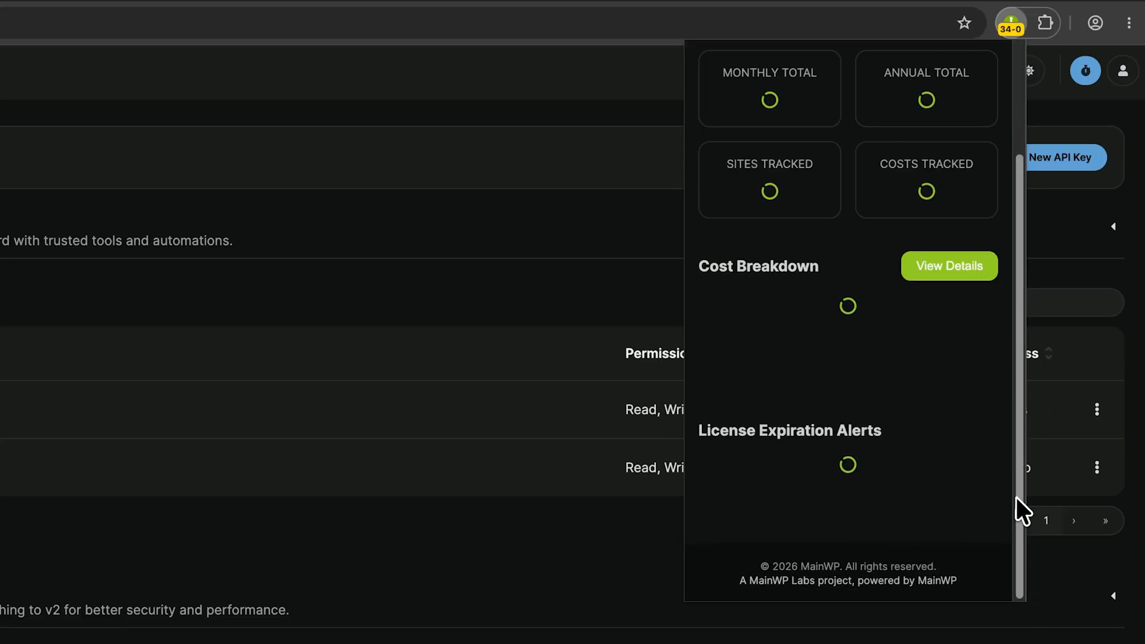
left_click_drag(1017, 511, 1017, 387)
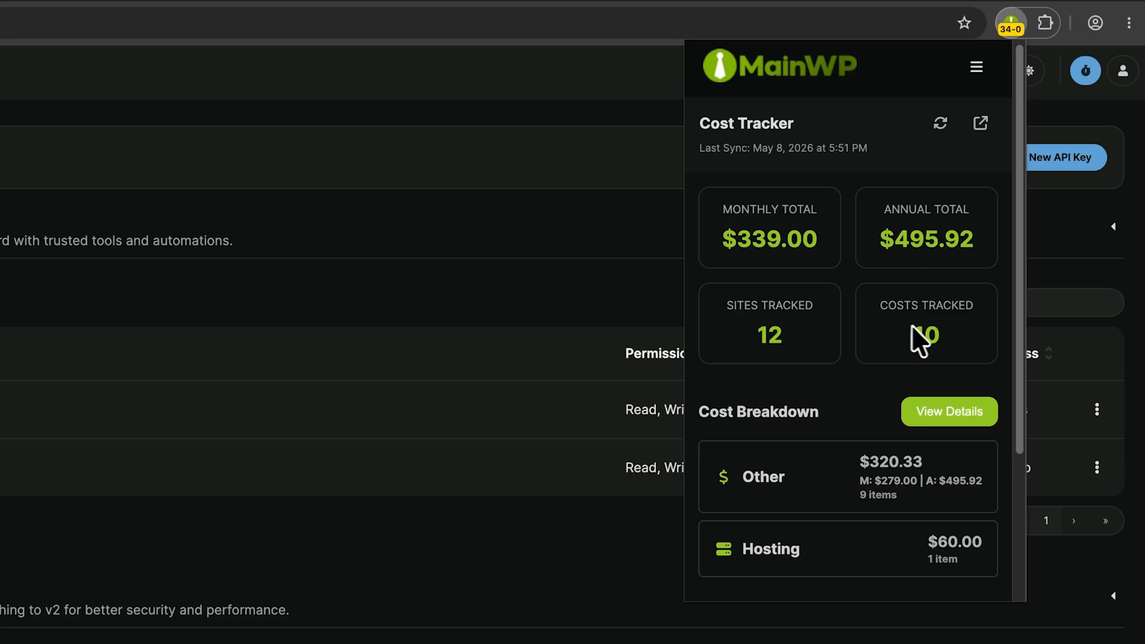
left_click_drag(1017, 327, 1002, 462)
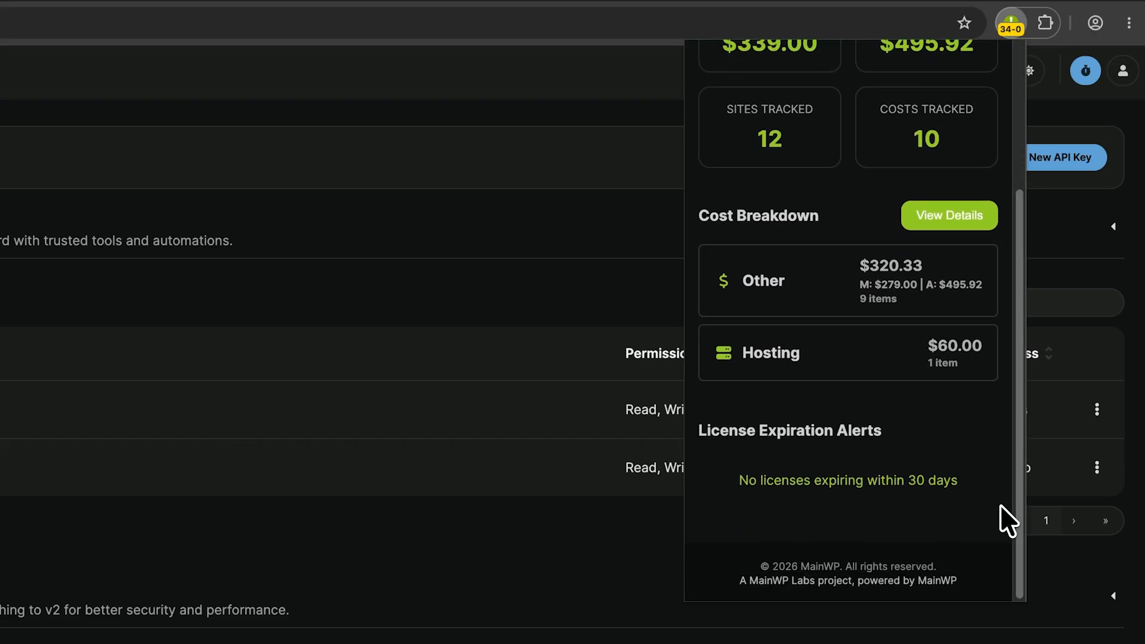
left_click_drag(1019, 503, 1016, 343)
Open the extension's settings and review the connection, theme and monitoring options, keeping the theme at System (Auto)
left_click(976, 70)
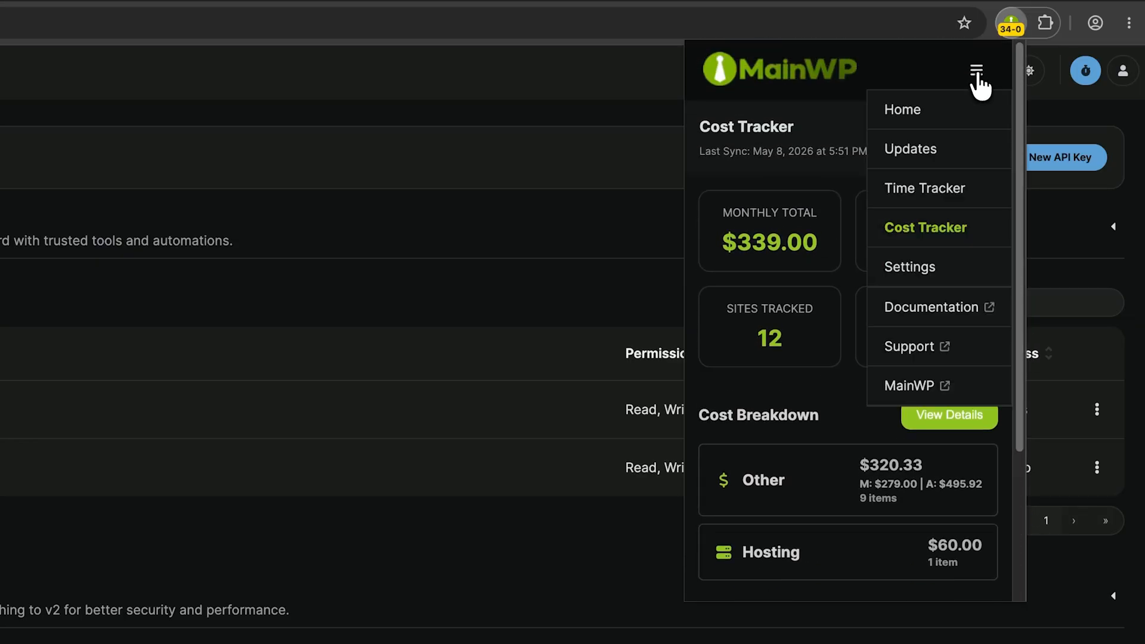
left_click(936, 265)
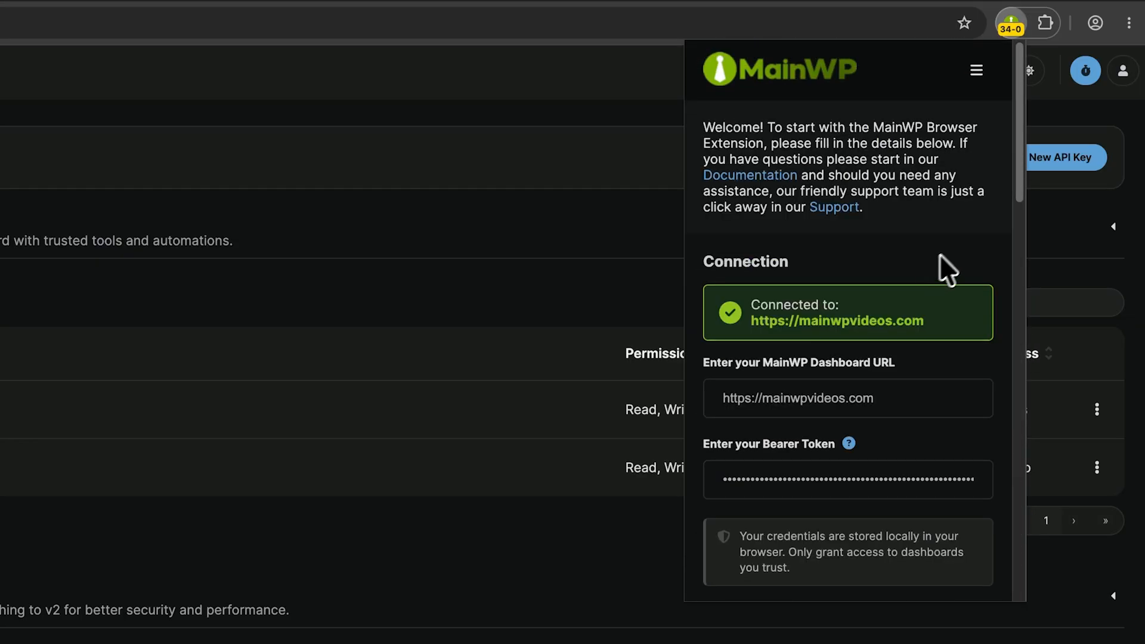
left_click_drag(1018, 175, 1020, 278)
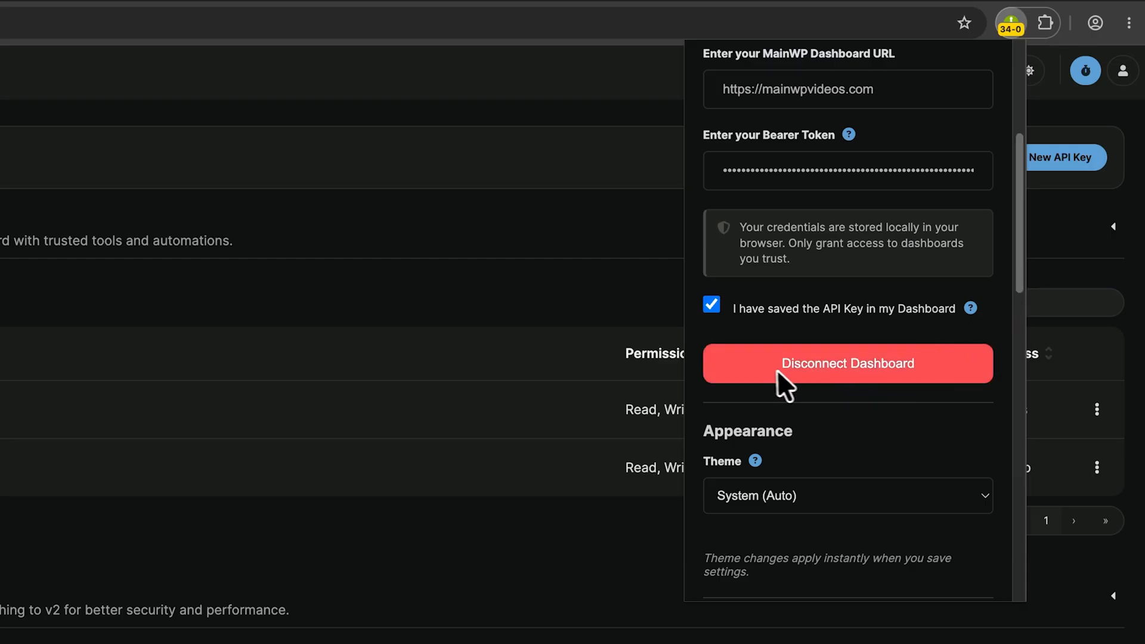
left_click_drag(1018, 280, 1009, 394)
left_click(984, 125)
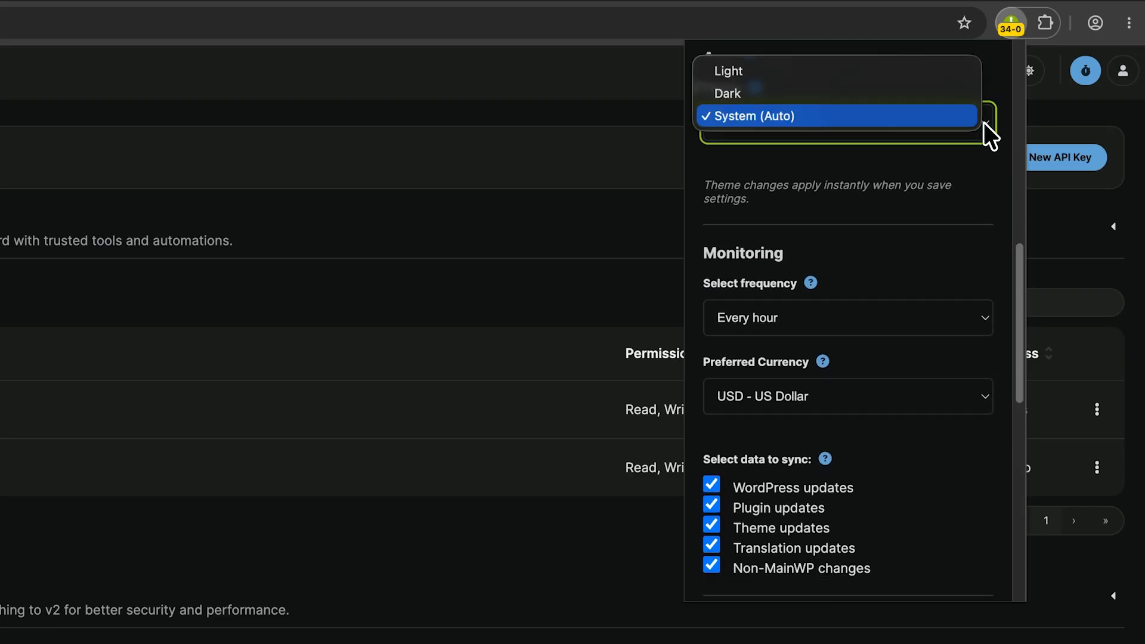
left_click(901, 187)
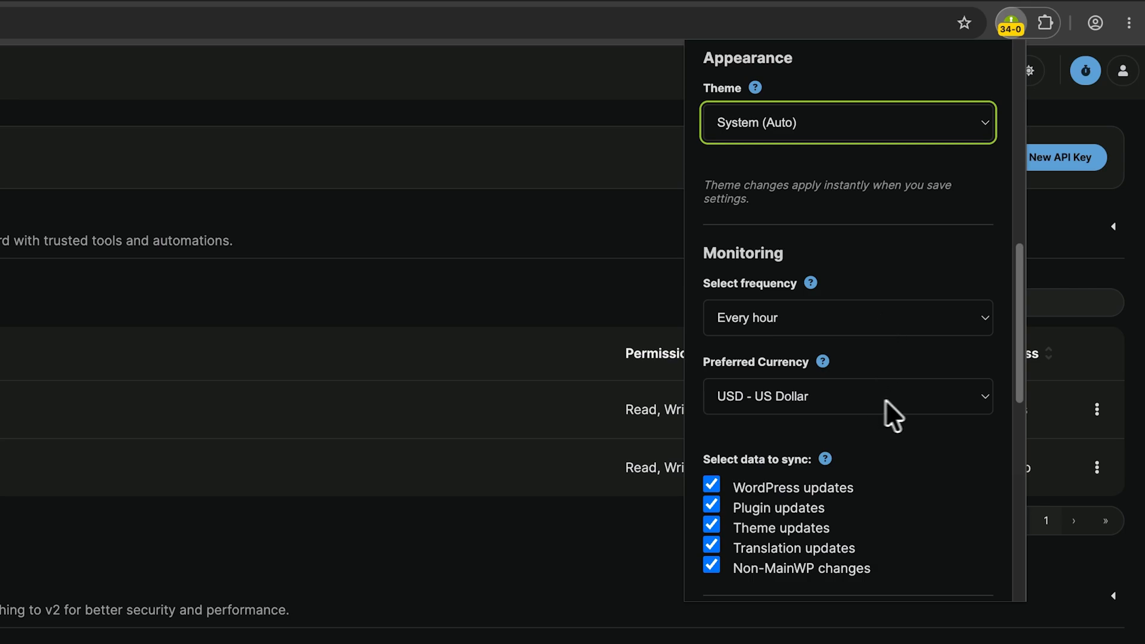
Examine the notification options, version information, help links and data clearing option in the rest of the extension's settings
left_click_drag(1017, 359, 1003, 524)
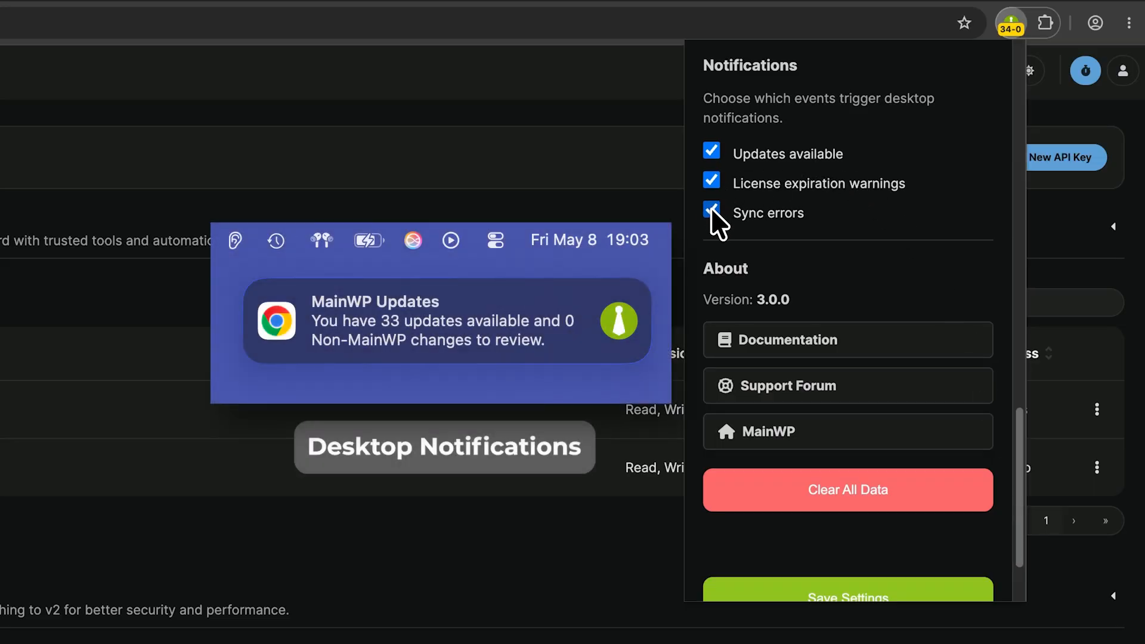
left_click_drag(757, 302, 805, 302)
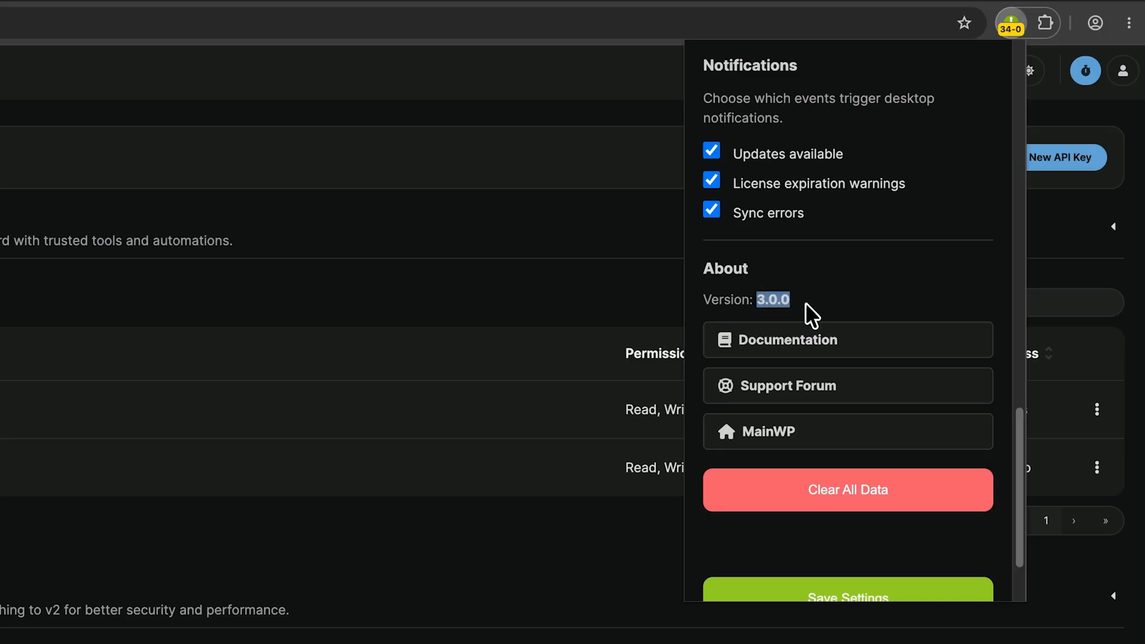
left_click(805, 302)
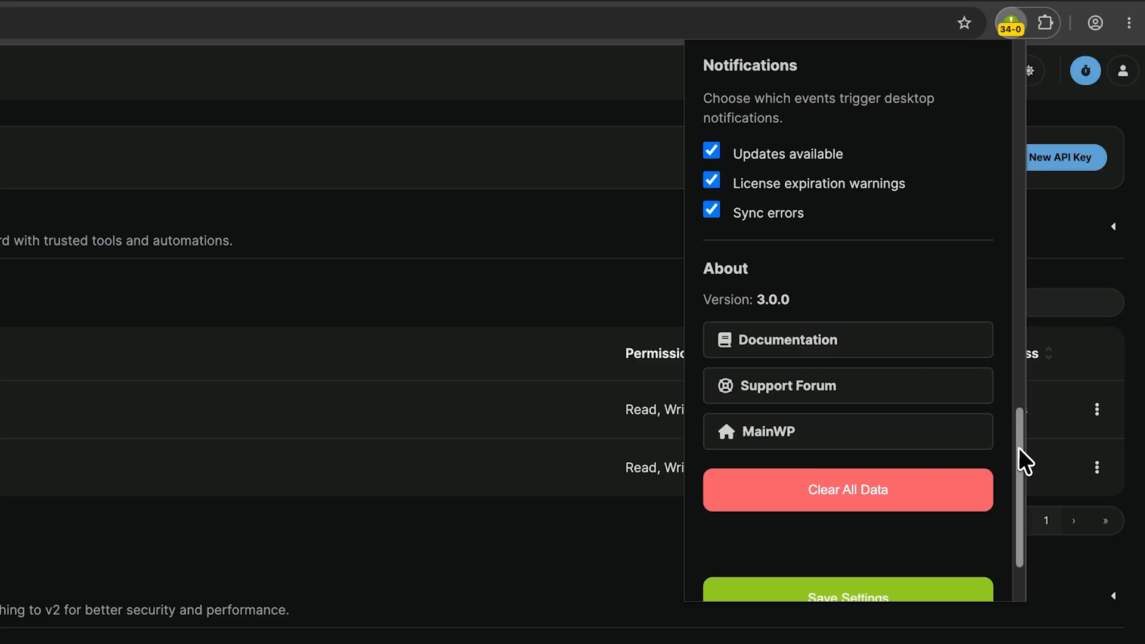
left_click_drag(1019, 460, 1017, 485)
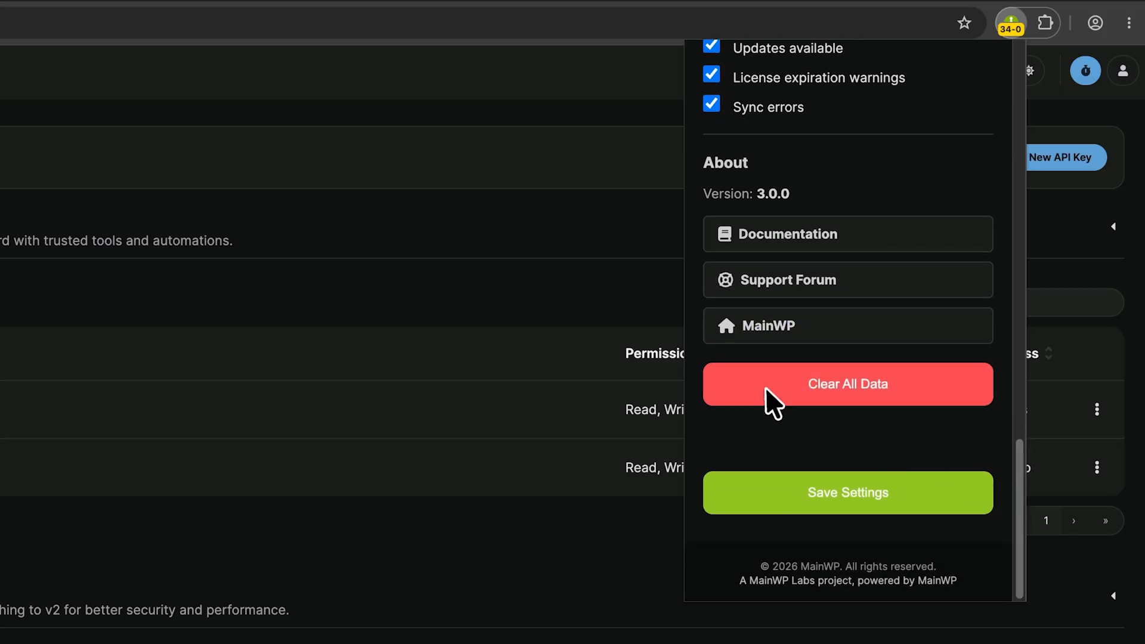